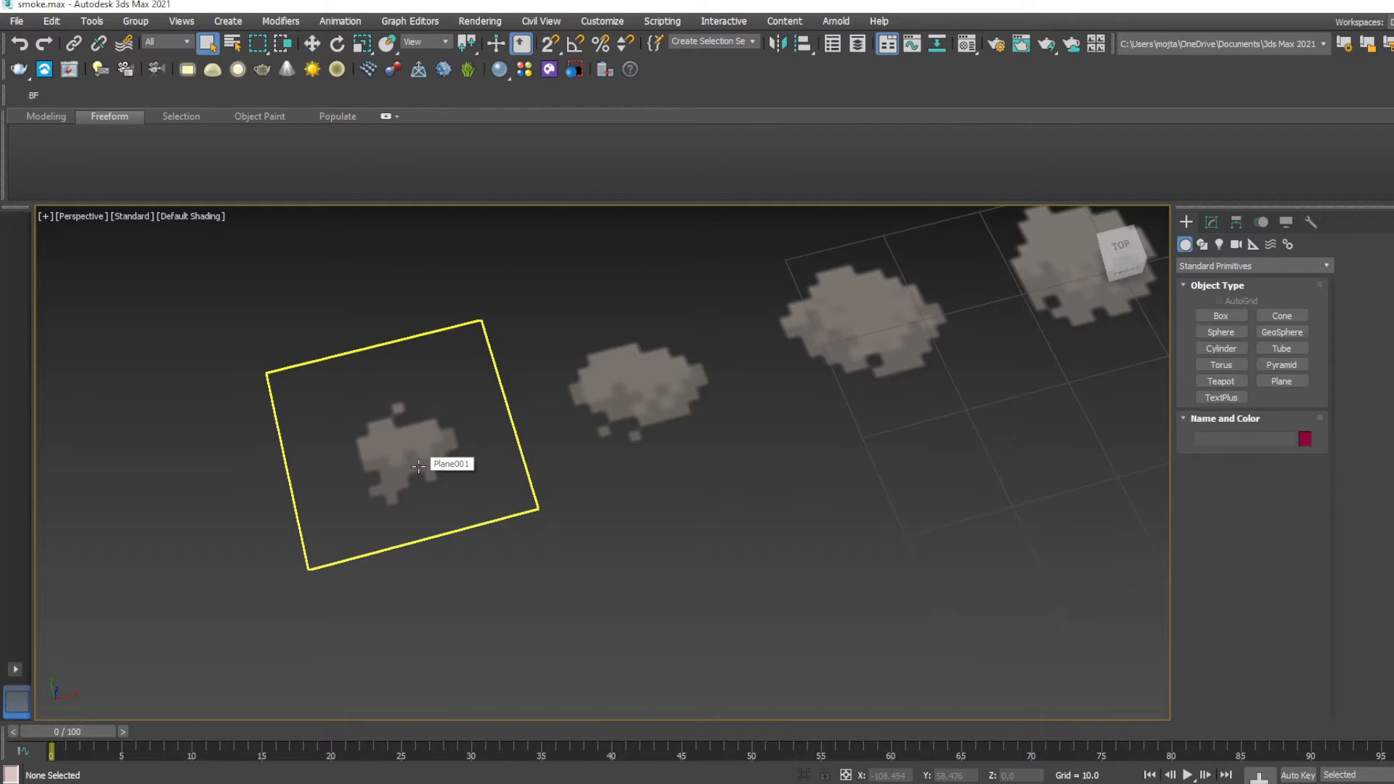
Try to clone the first smoke plane along the row.
click(418, 470)
click(314, 45)
scroll(449, 343, down, 10)
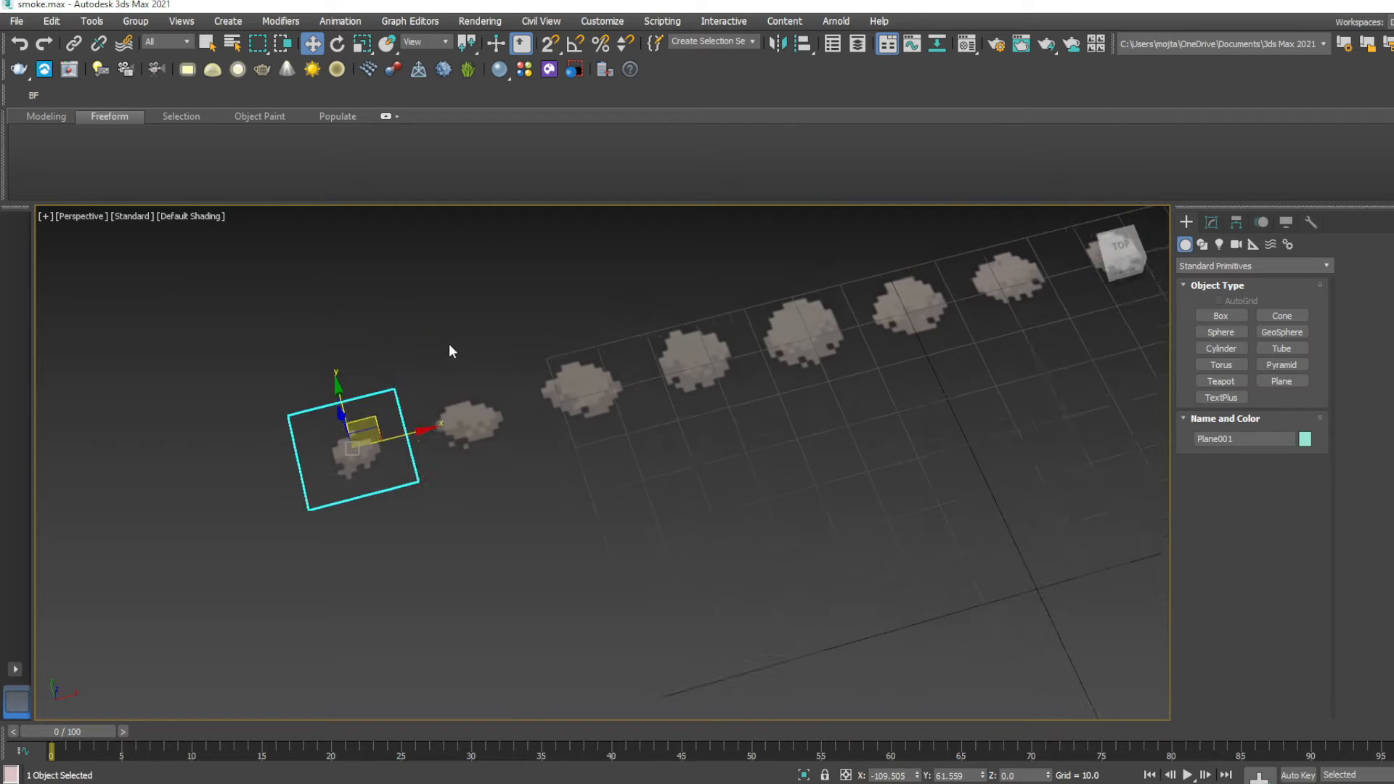
shift+drag(285, 496, 884, 422)
Open the Material Editor and inspect the diffuse bitmap of the last smoke material.
key(m)
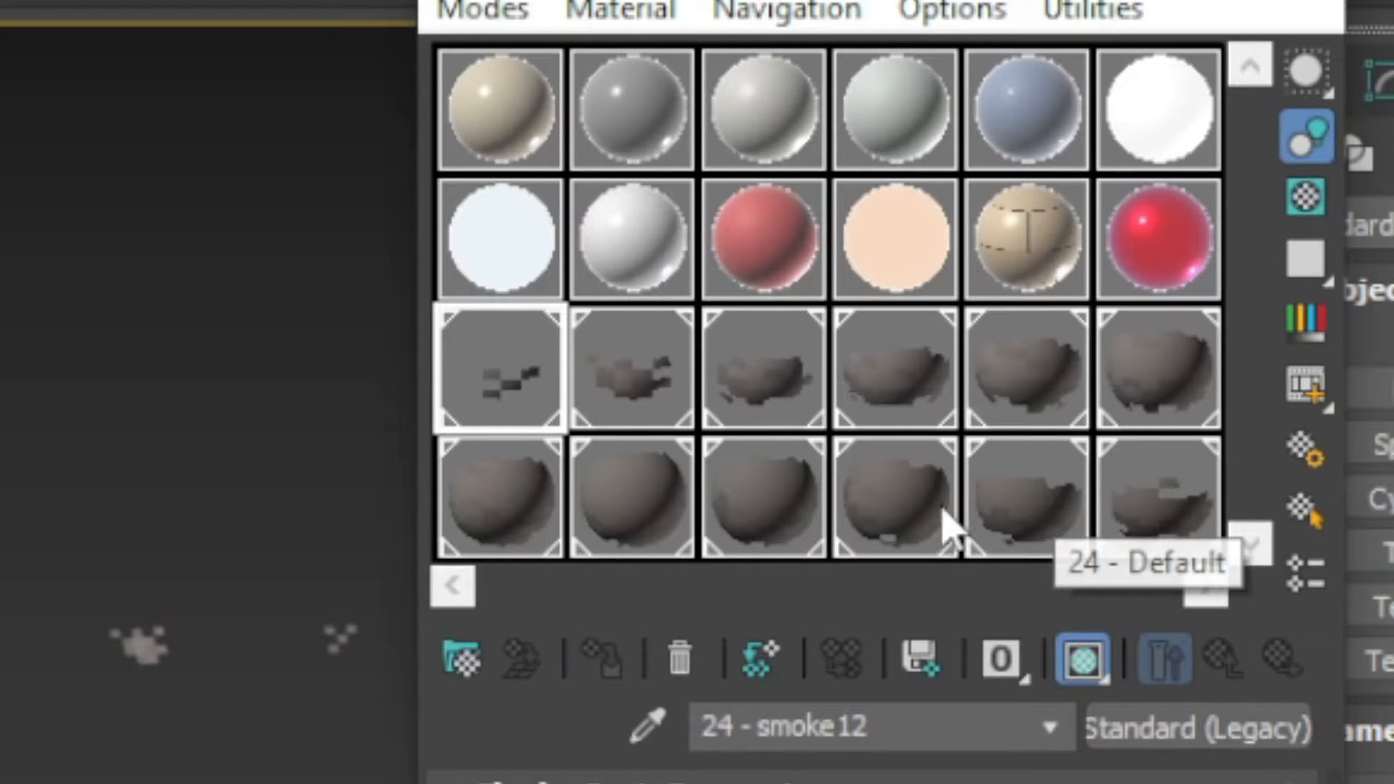
click(594, 529)
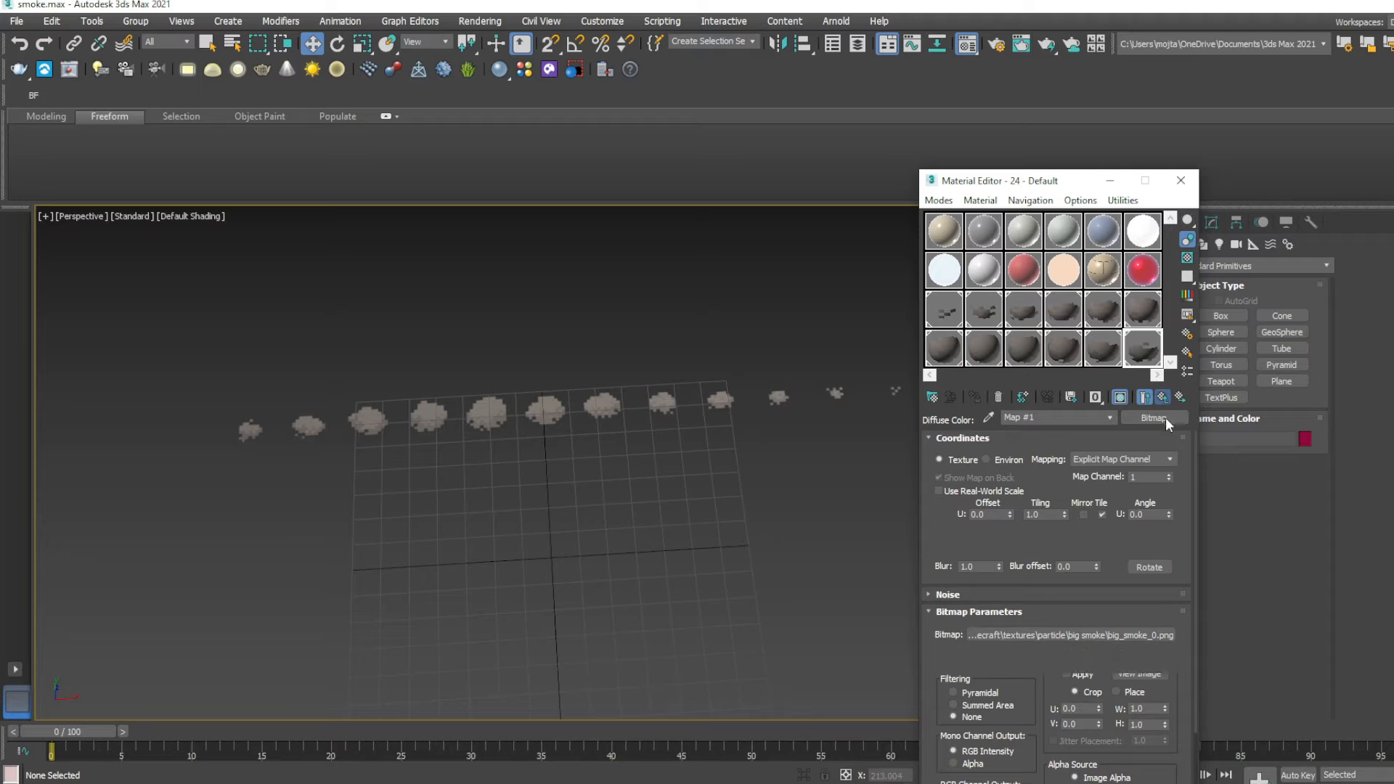
click(1145, 397)
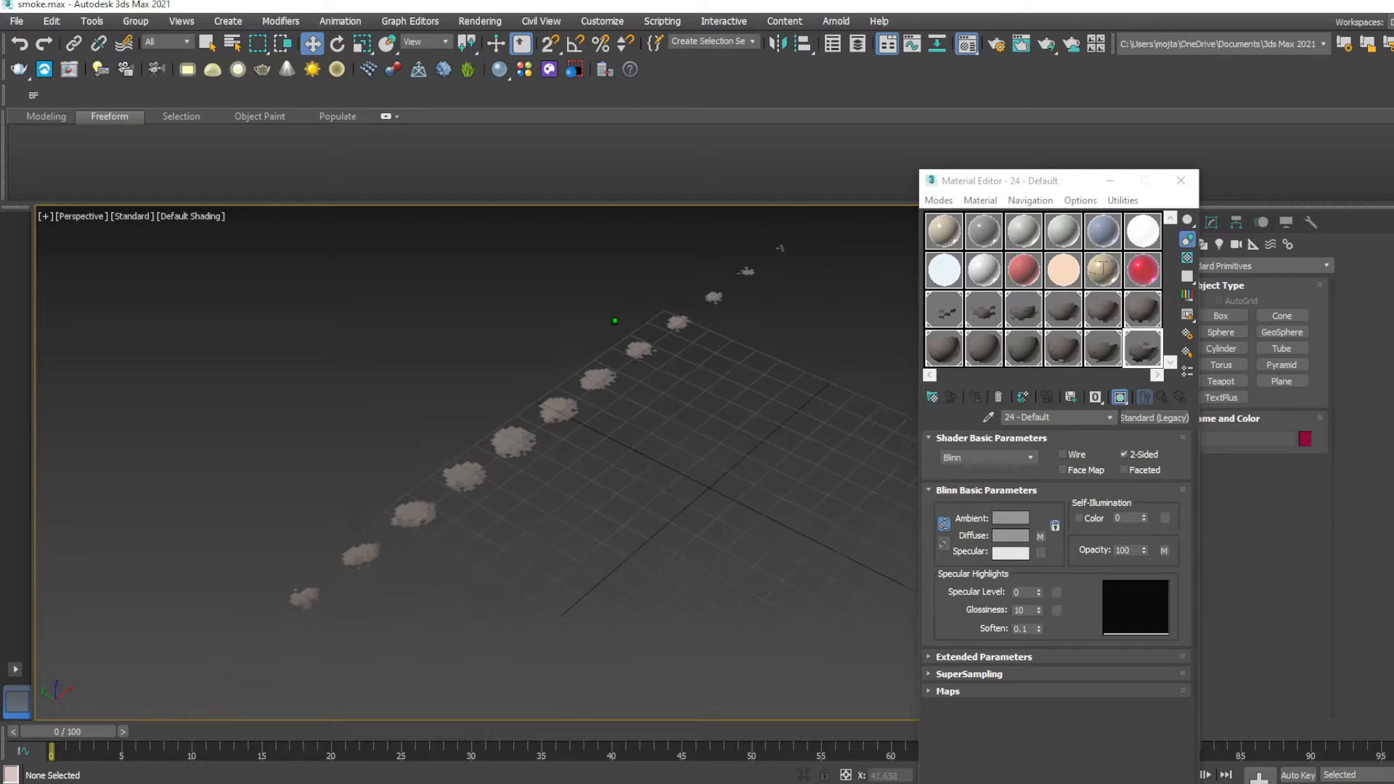
Convert the Metal material to a Multi/Sub-Object material, keeping the old material as a sub-material.
click(1063, 270)
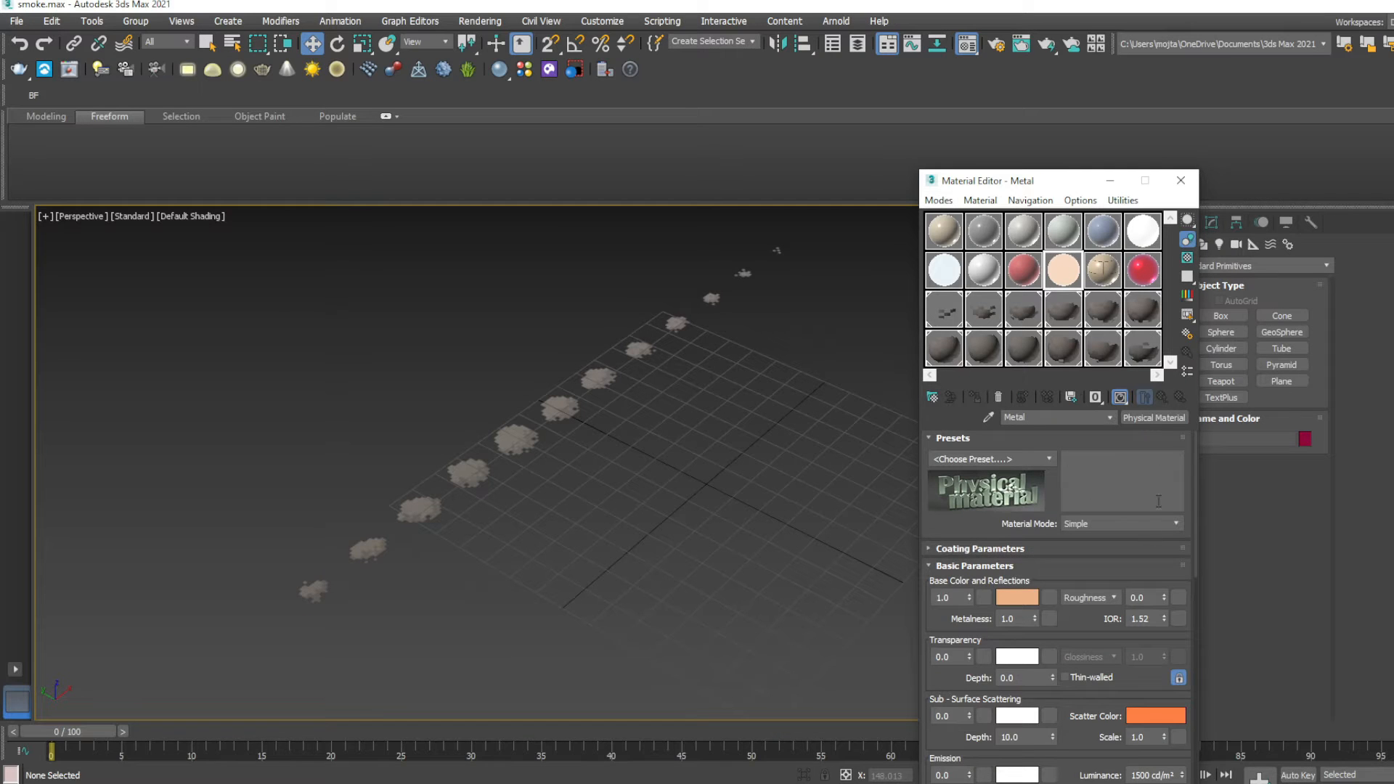
click(1167, 411)
double_click(516, 419)
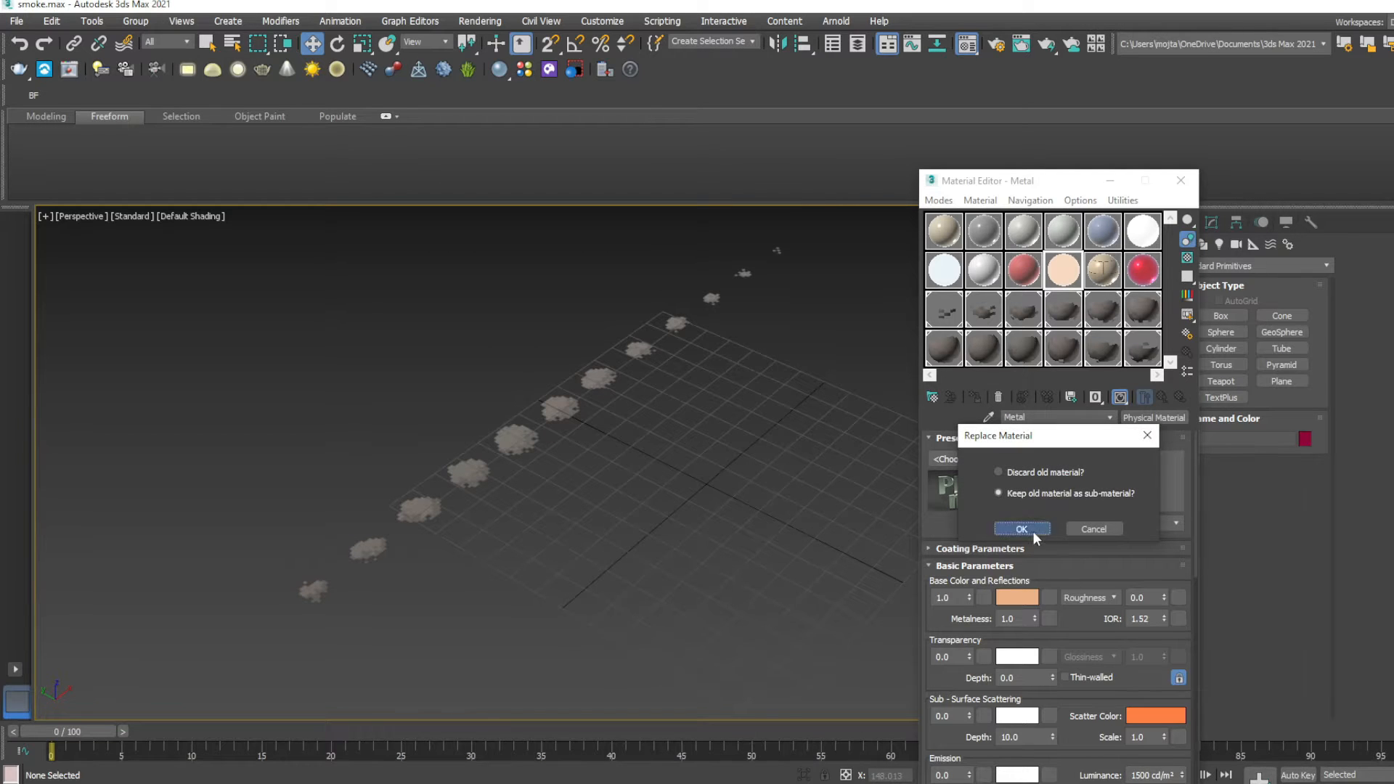
click(1021, 529)
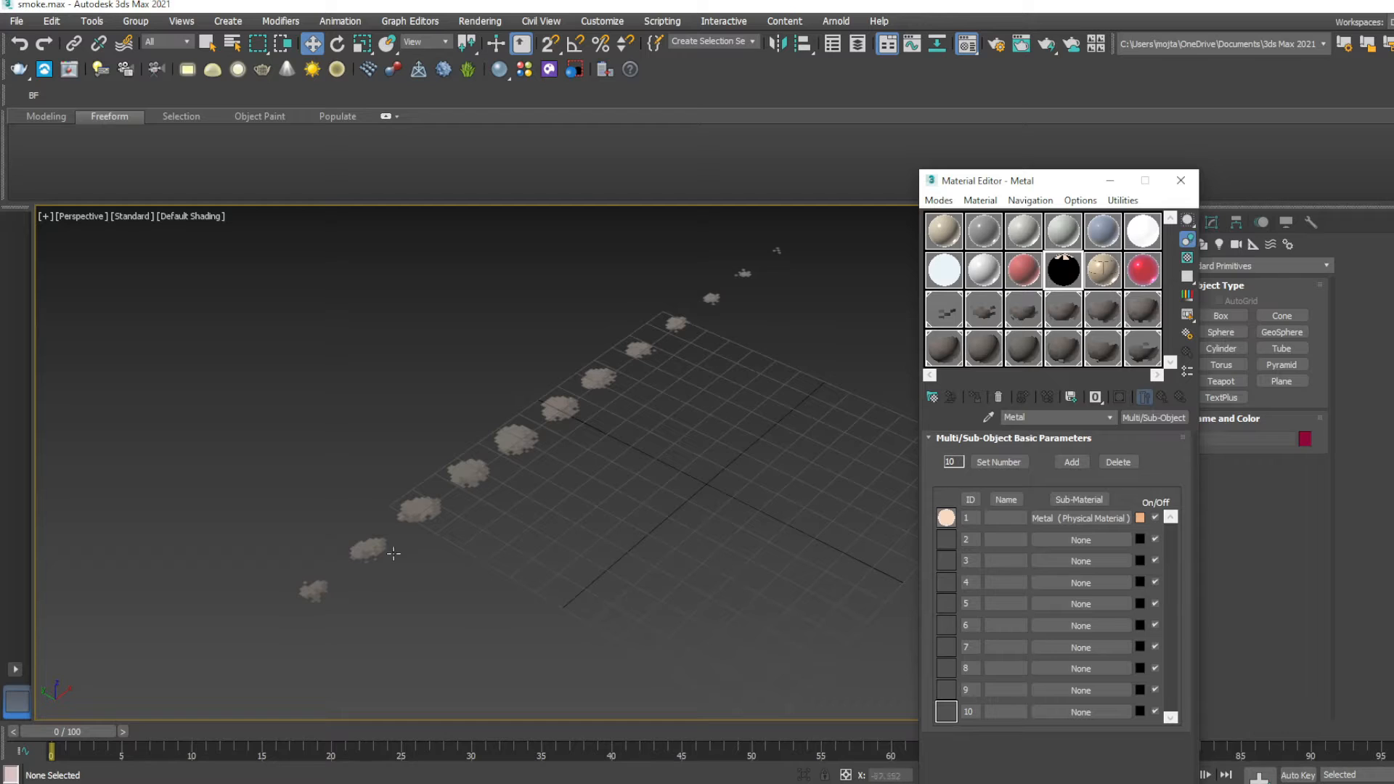
Place the first four smoke materials as instances in sub-material IDs 1 to 4 of the Multi/Sub-Object material.
drag(771, 634, 328, 258)
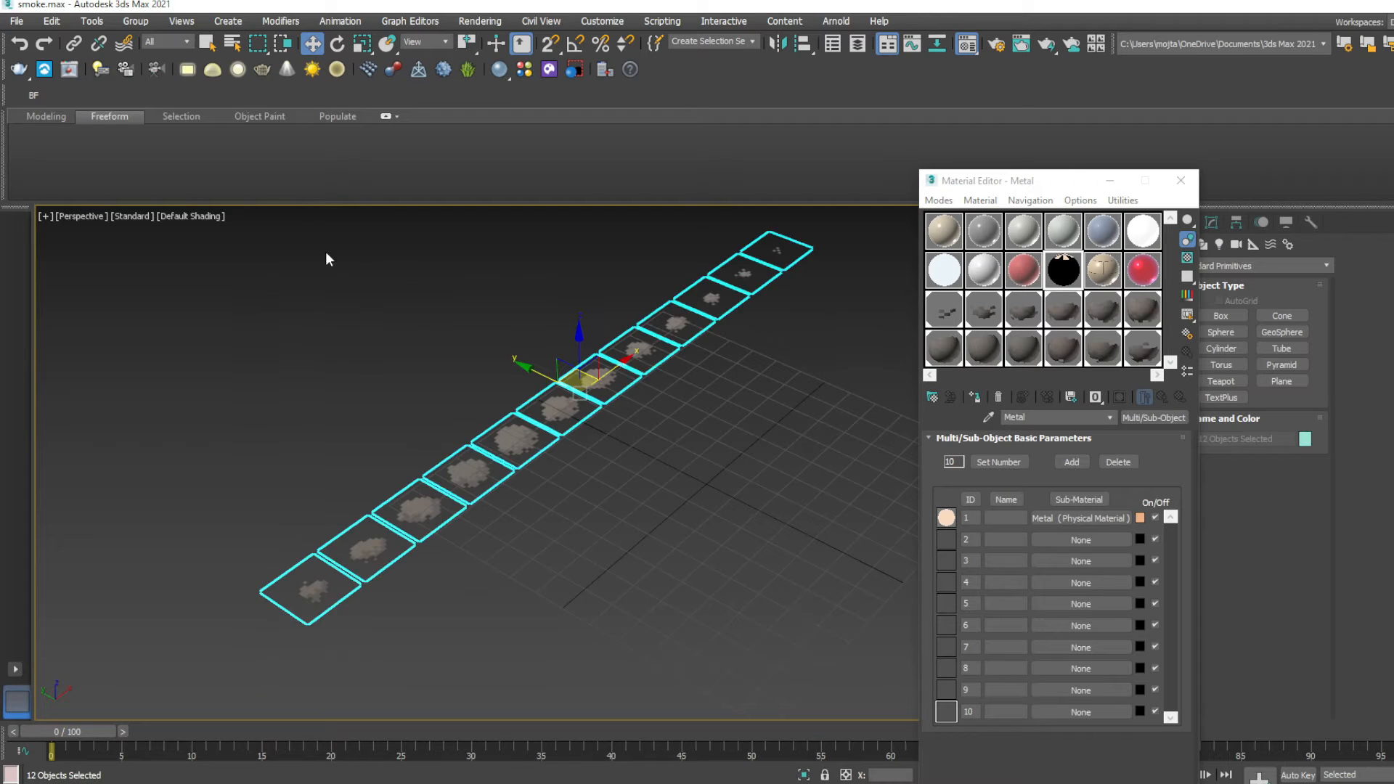
click(778, 414)
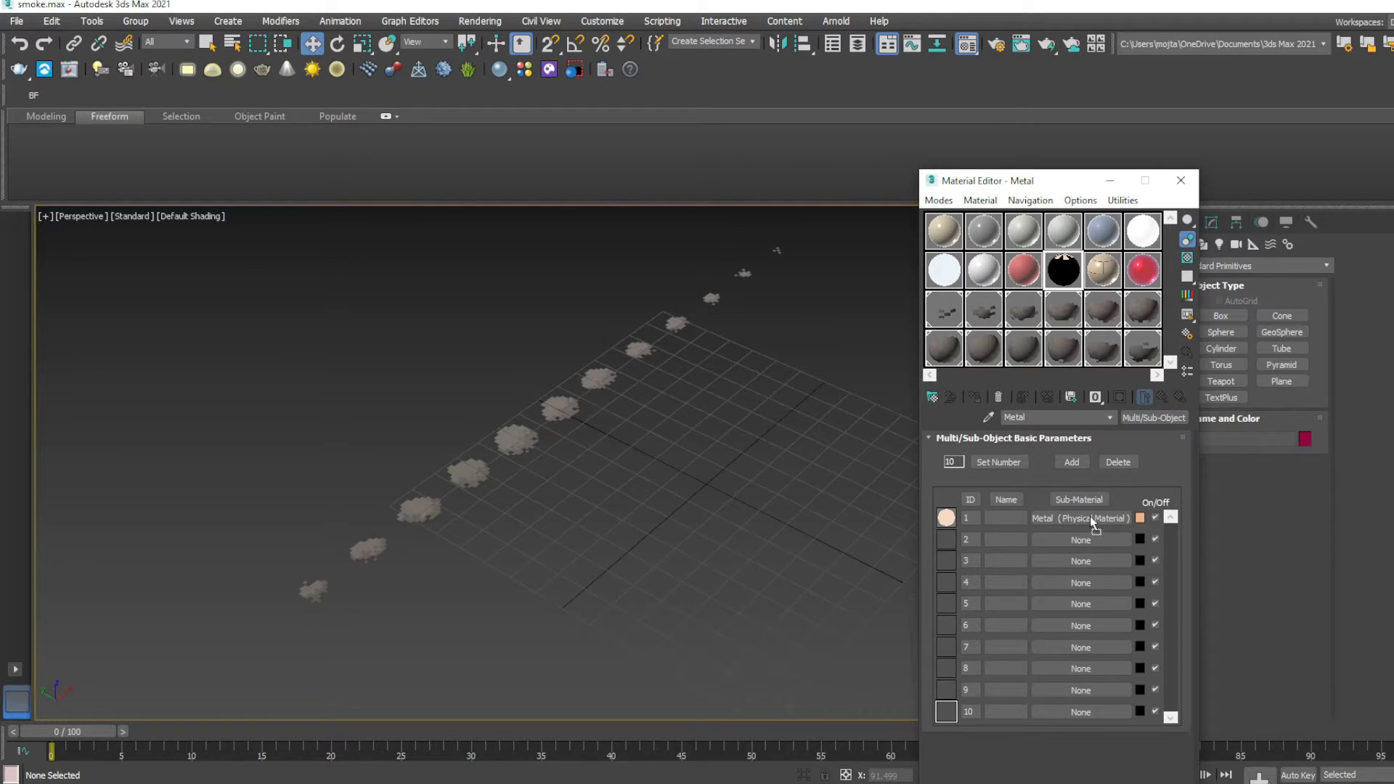
drag(1080, 517, 1116, 372)
click(1027, 538)
drag(1091, 557, 1082, 541)
click(1027, 539)
drag(1063, 350, 1082, 561)
click(1027, 539)
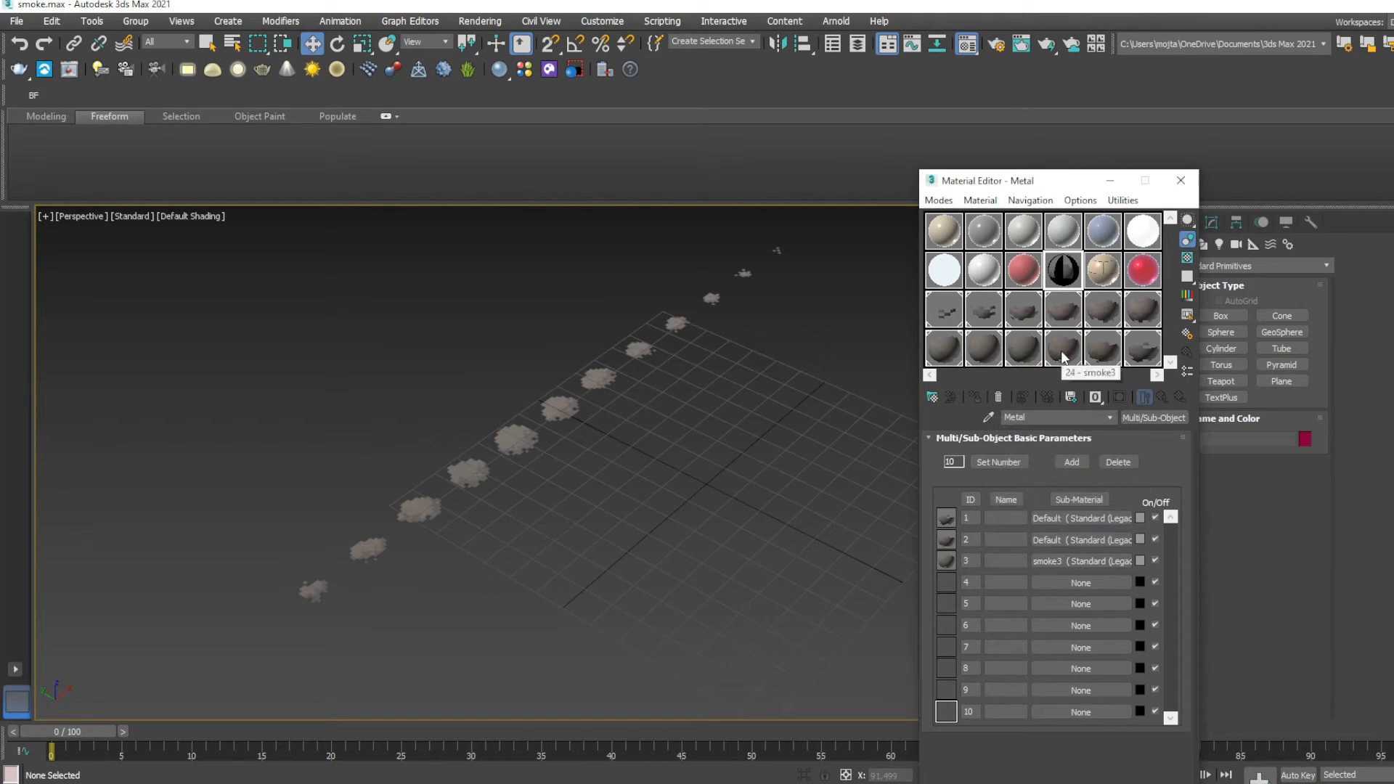
drag(1025, 351, 1090, 579)
click(1027, 539)
Set the number of sub-materials in the Multi/Sub-Object material to 12.
click(1003, 464)
text(12)
click(1134, 485)
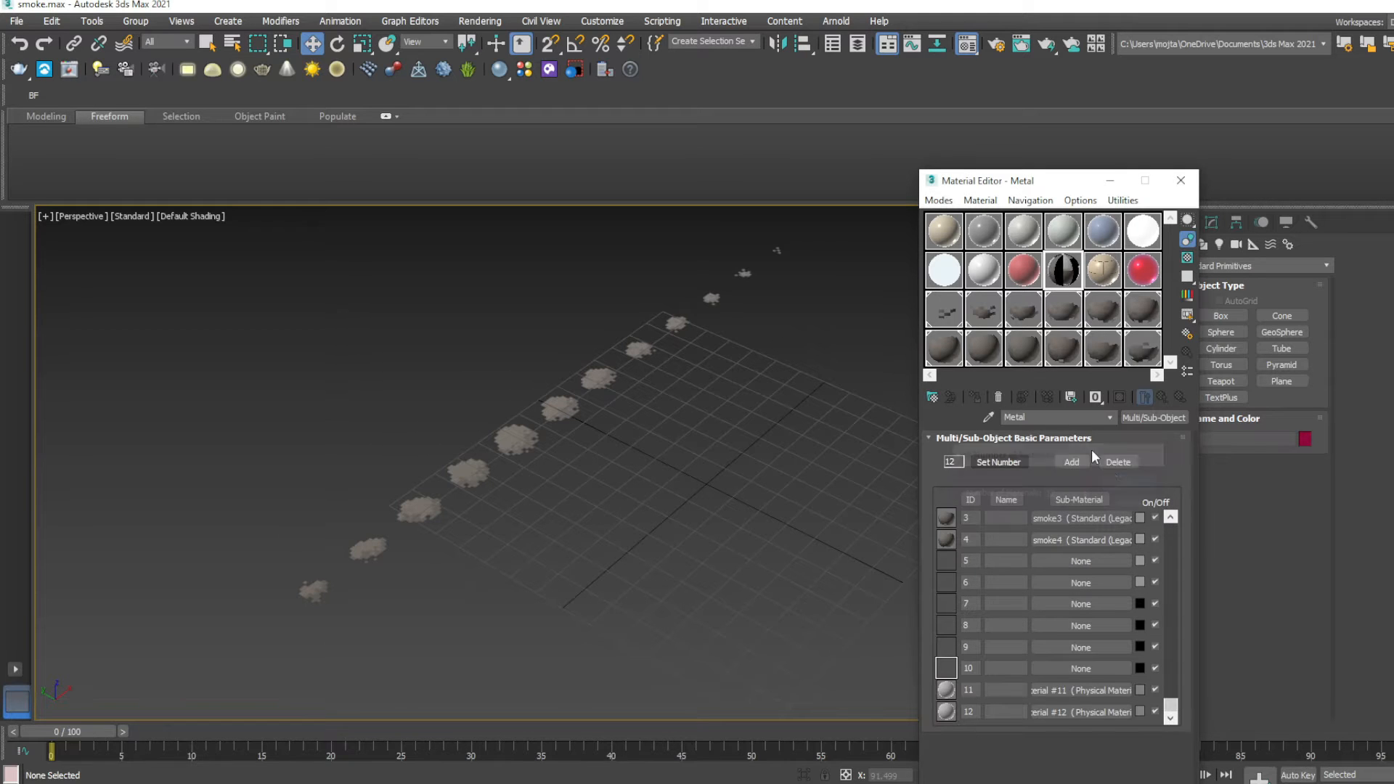
Place the materials smoke5 to smoke12 as instances in sub-material IDs 5 to 12, and close the Material Editor.
drag(1063, 350, 1046, 560)
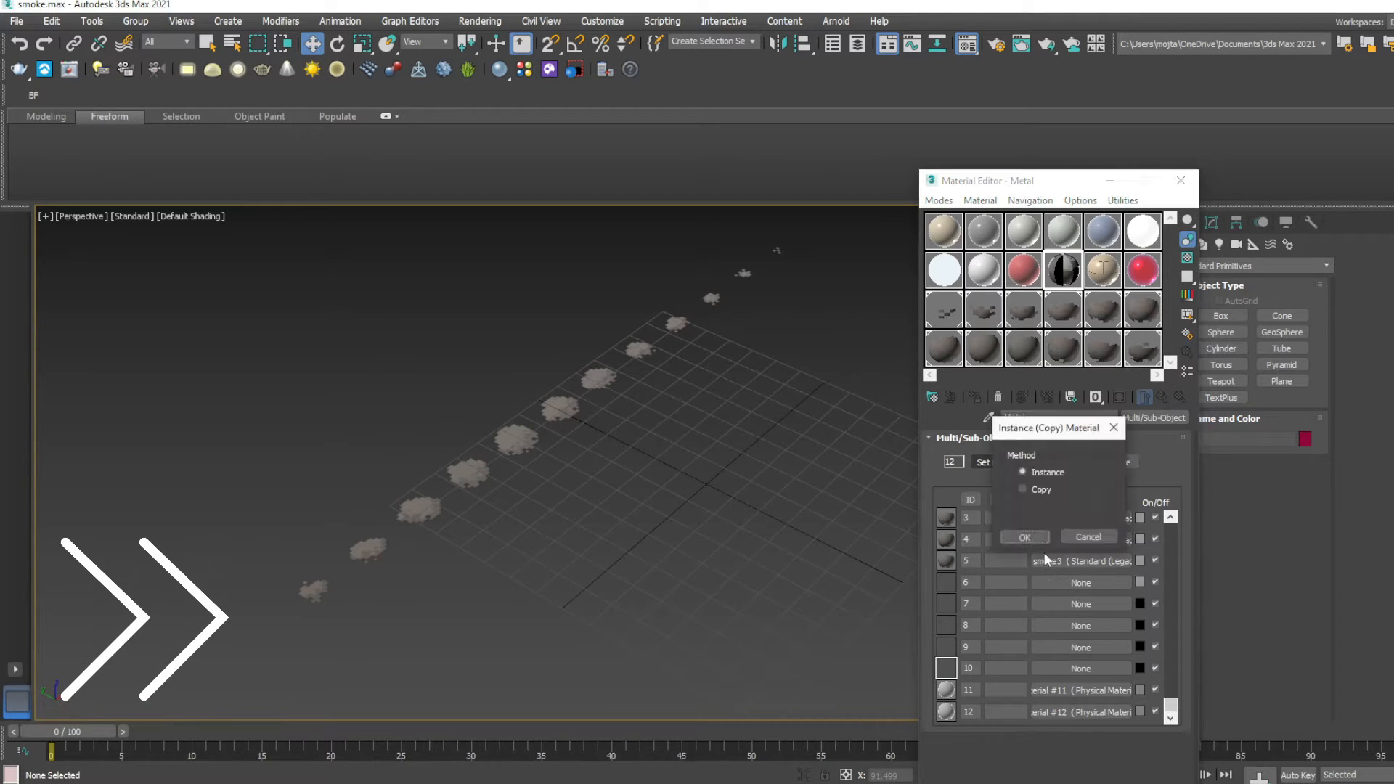
click(1026, 539)
drag(944, 350, 1080, 584)
click(1027, 536)
drag(1143, 310, 1081, 626)
click(1026, 536)
click(1027, 536)
drag(1064, 311, 1080, 691)
click(1026, 537)
drag(946, 311, 1079, 712)
click(1026, 537)
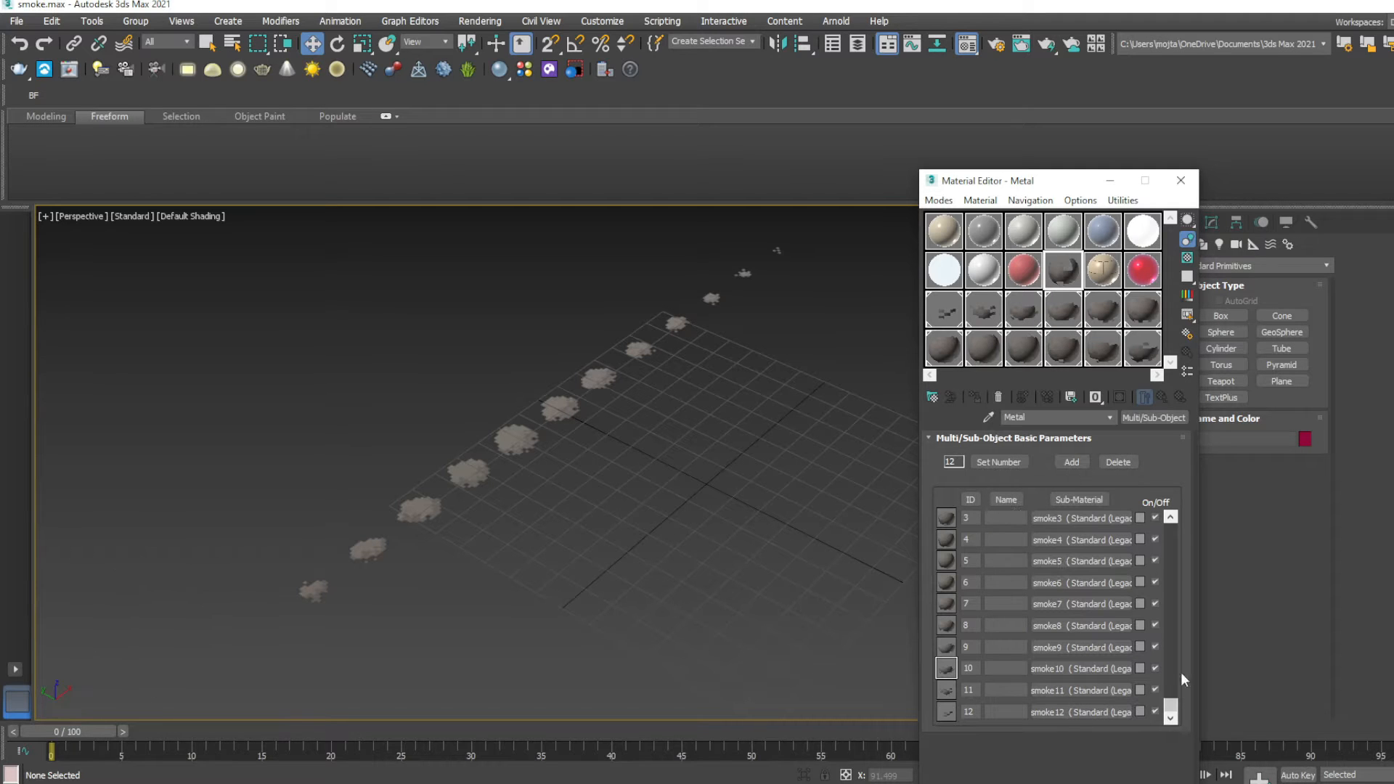
drag(1171, 704, 1171, 528)
alt+middle_drag(734, 537, 734, 504)
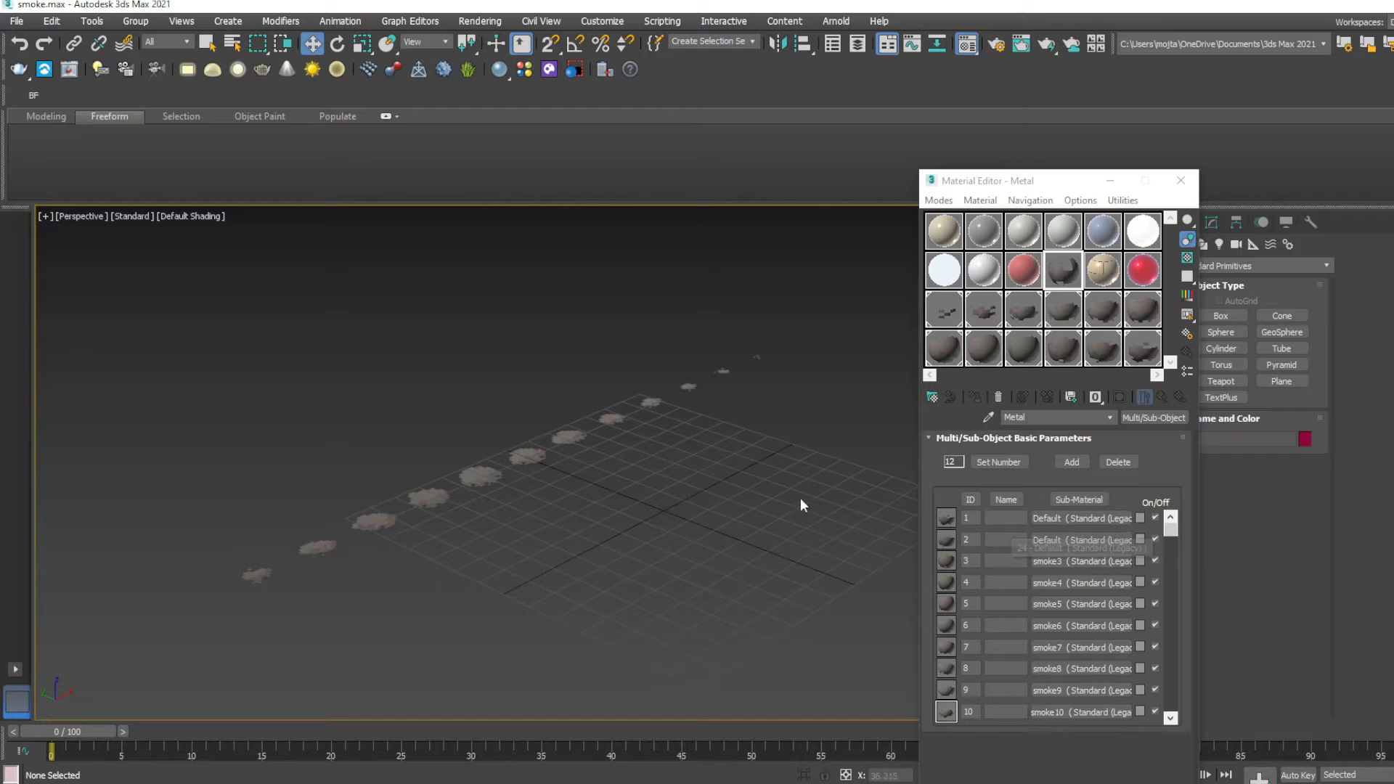
key(m)
Create a rectangular PF Source emitter about 48 by 48 units on the grid in front of the smoke planes.
click(1235, 265)
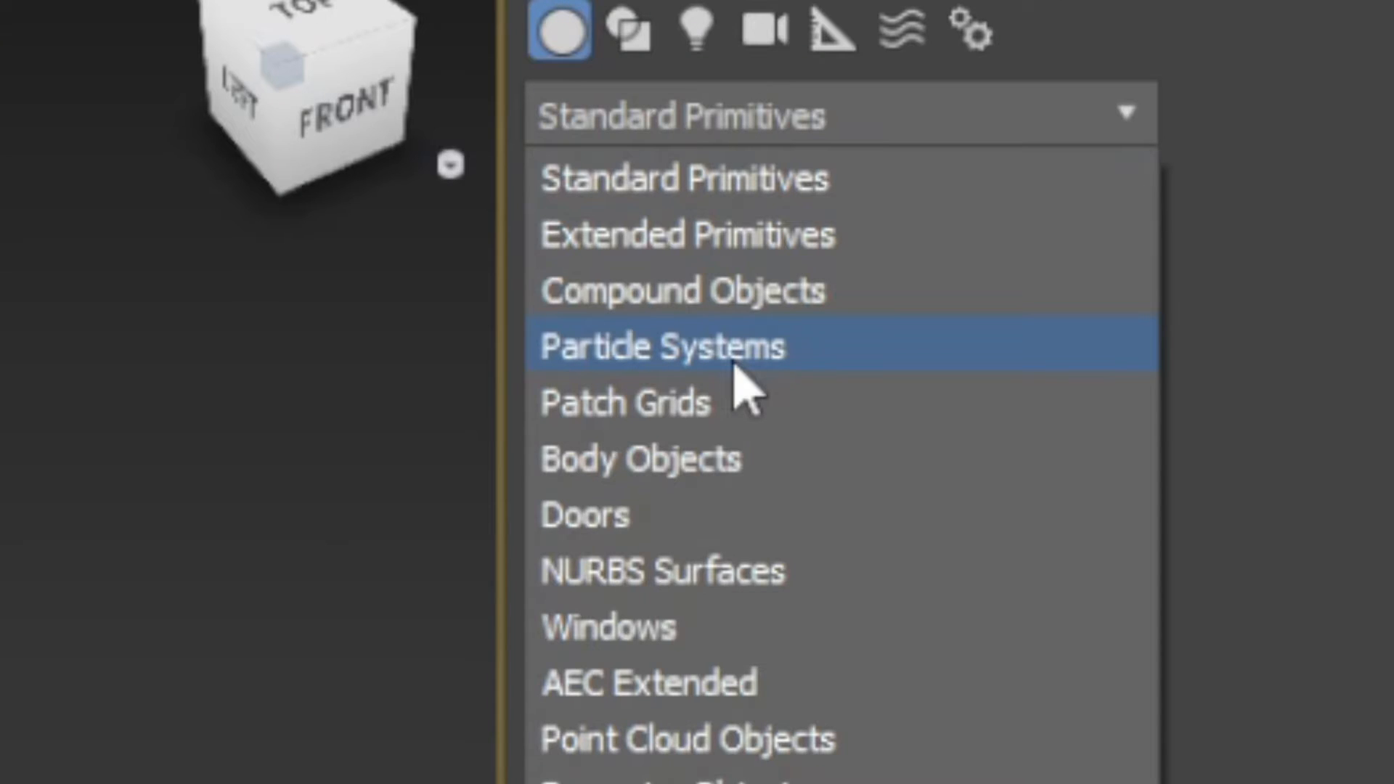
click(734, 363)
click(1221, 316)
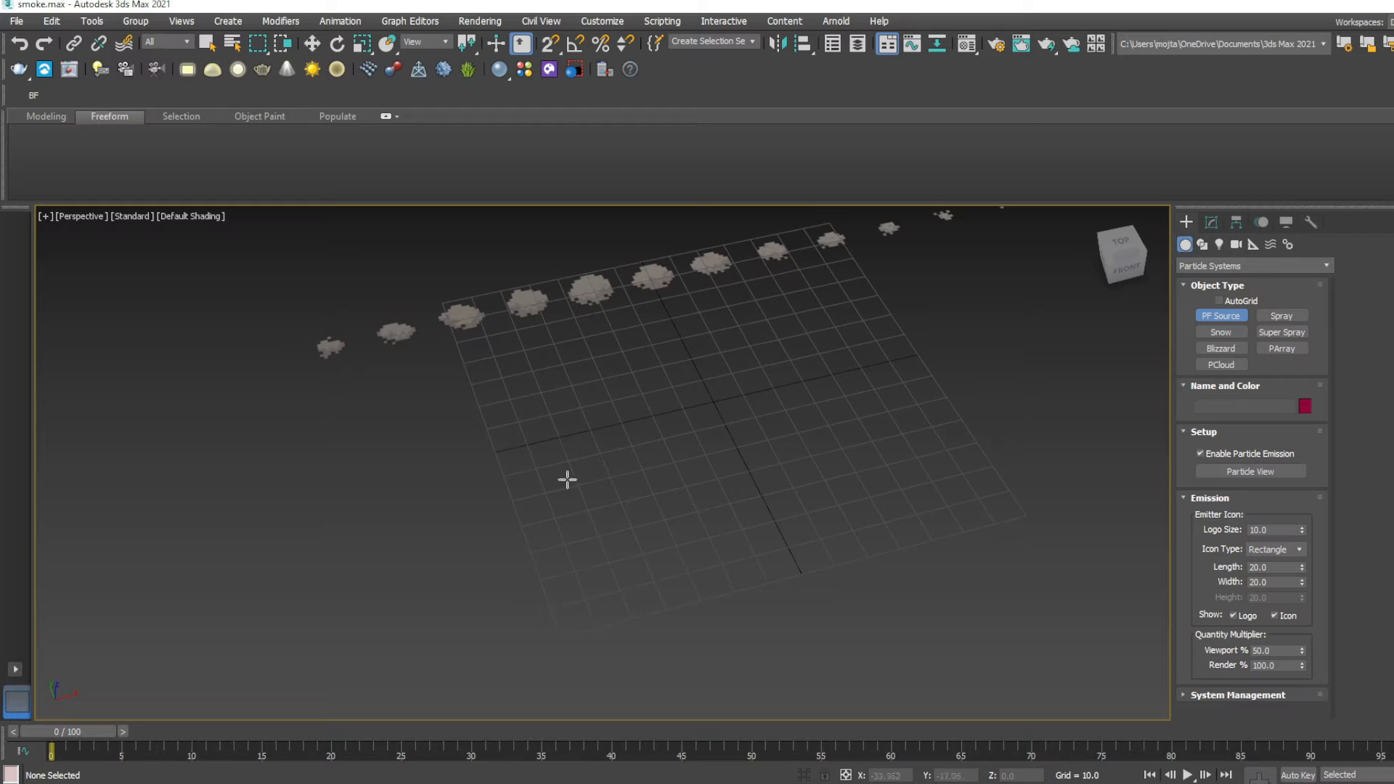
click(606, 425)
drag(606, 424, 520, 536)
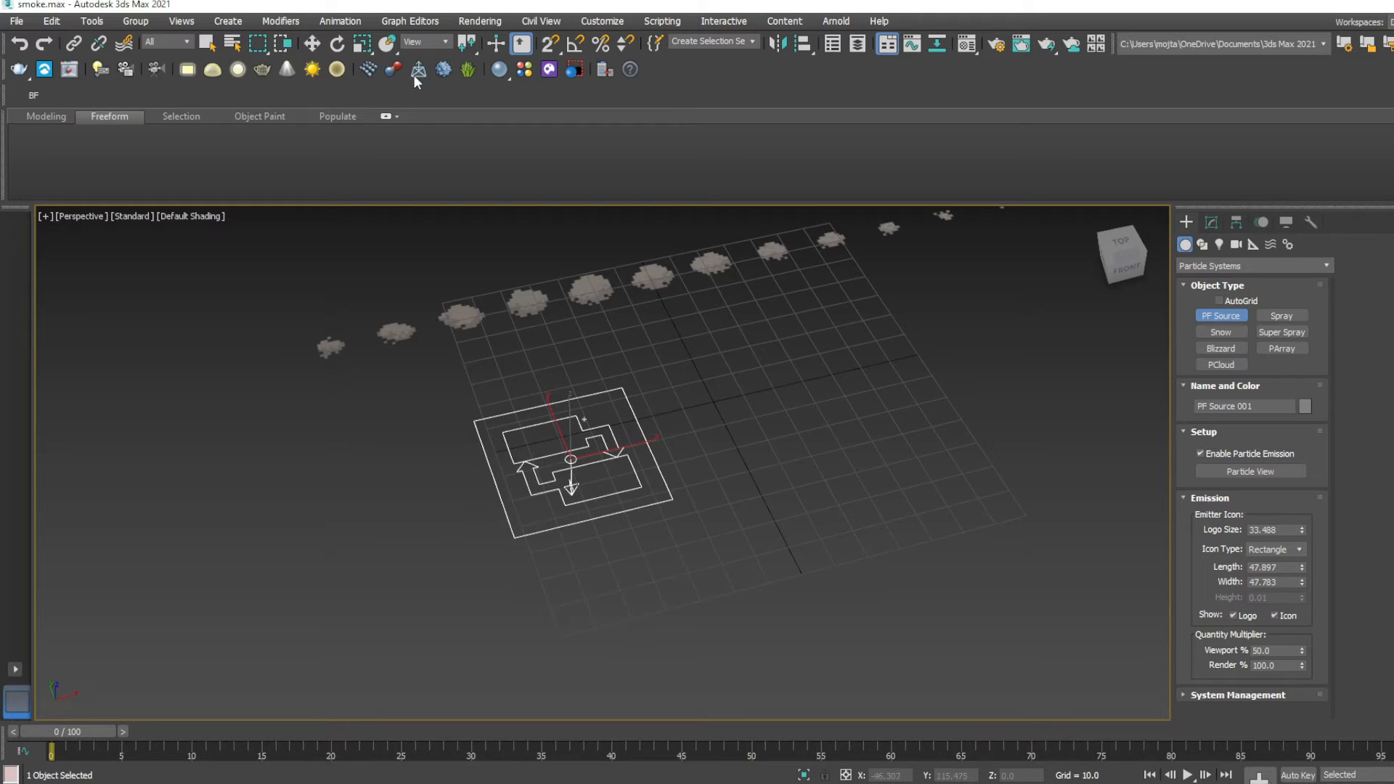
Rotate the PF Source emitter 180 degrees about X with angle snap so its arrow points upward.
click(338, 44)
click(575, 44)
drag(578, 461, 554, 345)
Open the emitter's Particle View and add Shape Instance and Material Dynamic operators below the Speed operator in Event 001.
click(1211, 223)
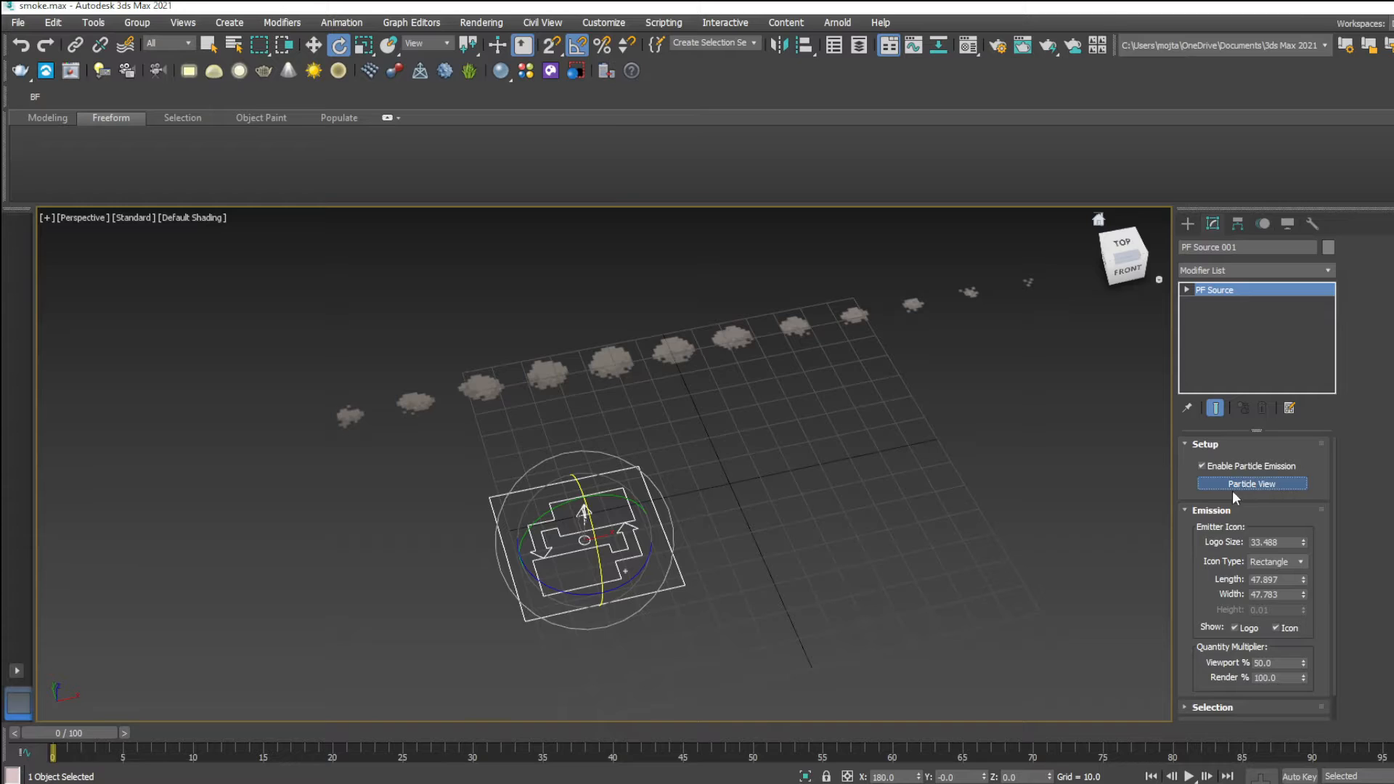
click(1252, 483)
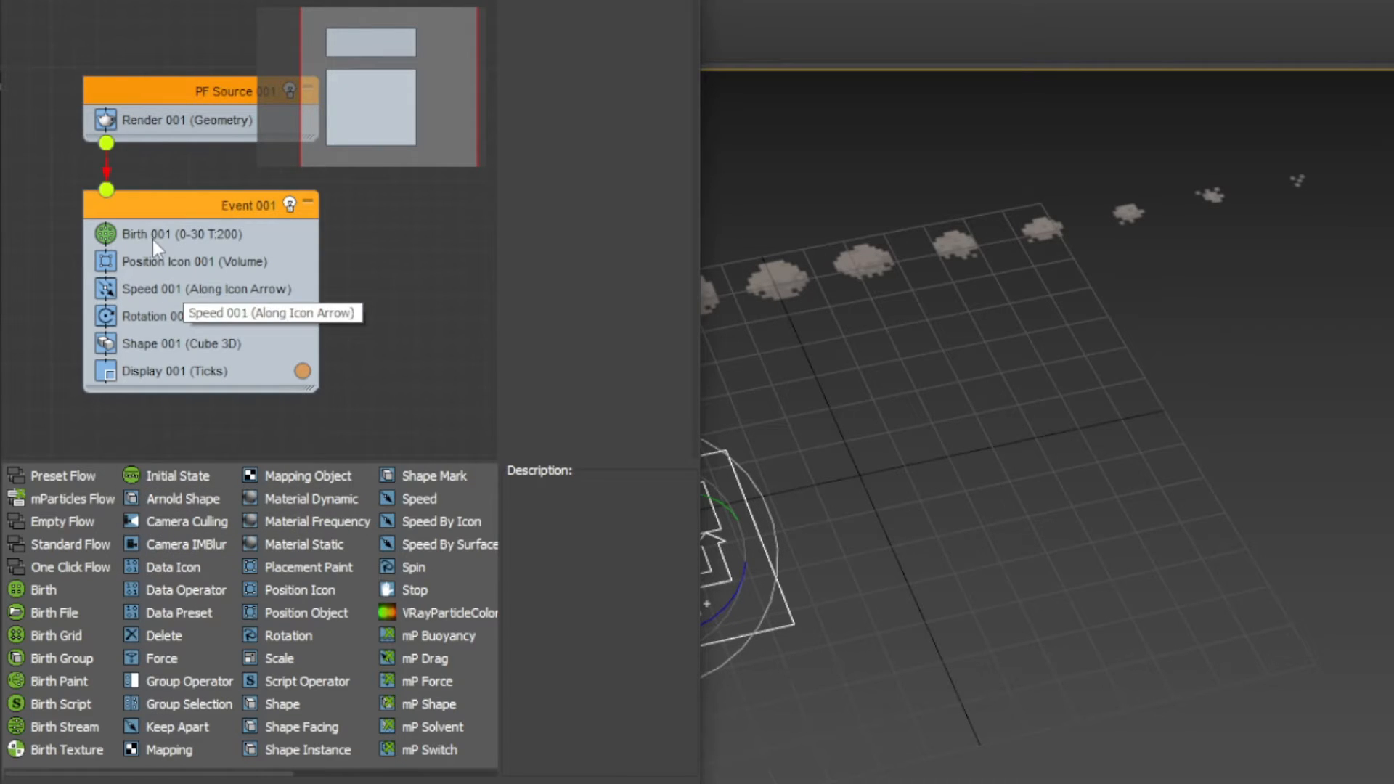
click(162, 238)
click(171, 263)
click(168, 289)
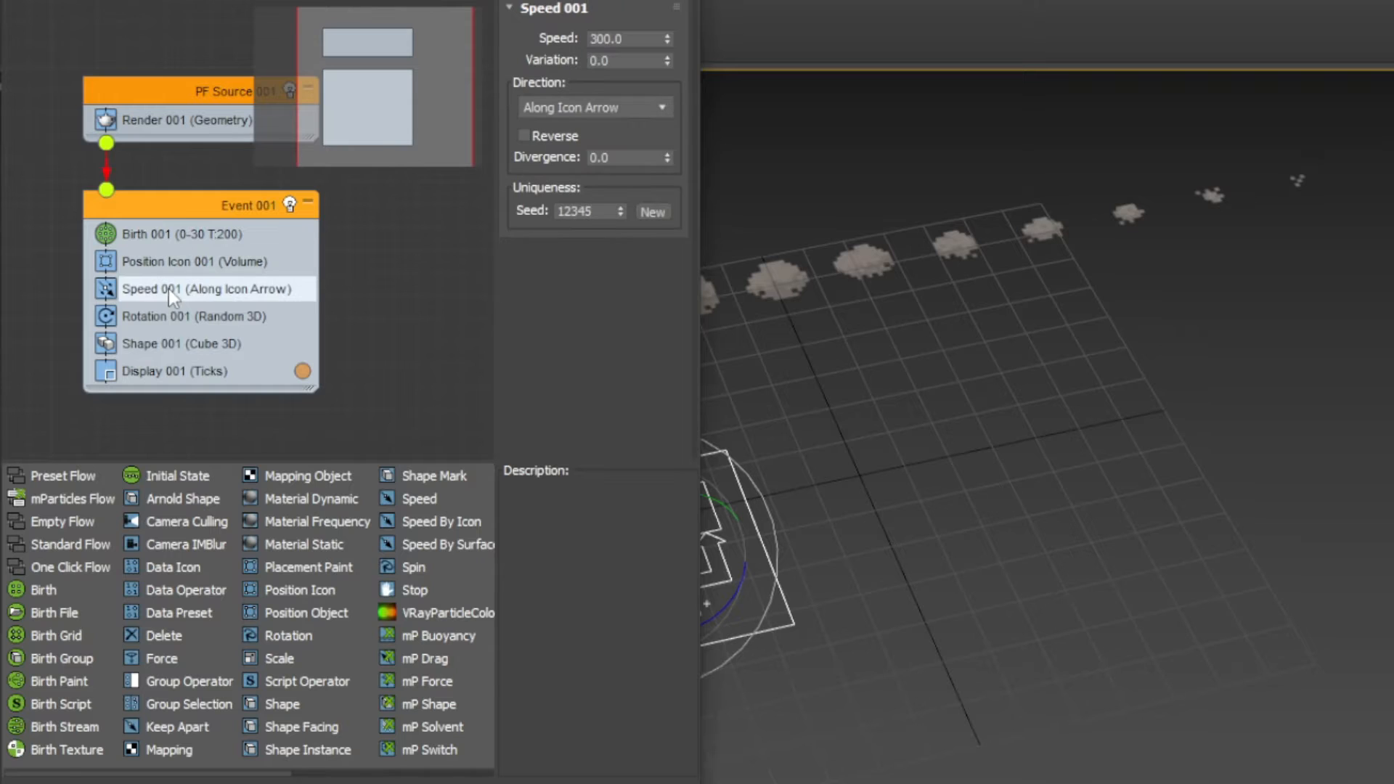
drag(308, 751, 194, 303)
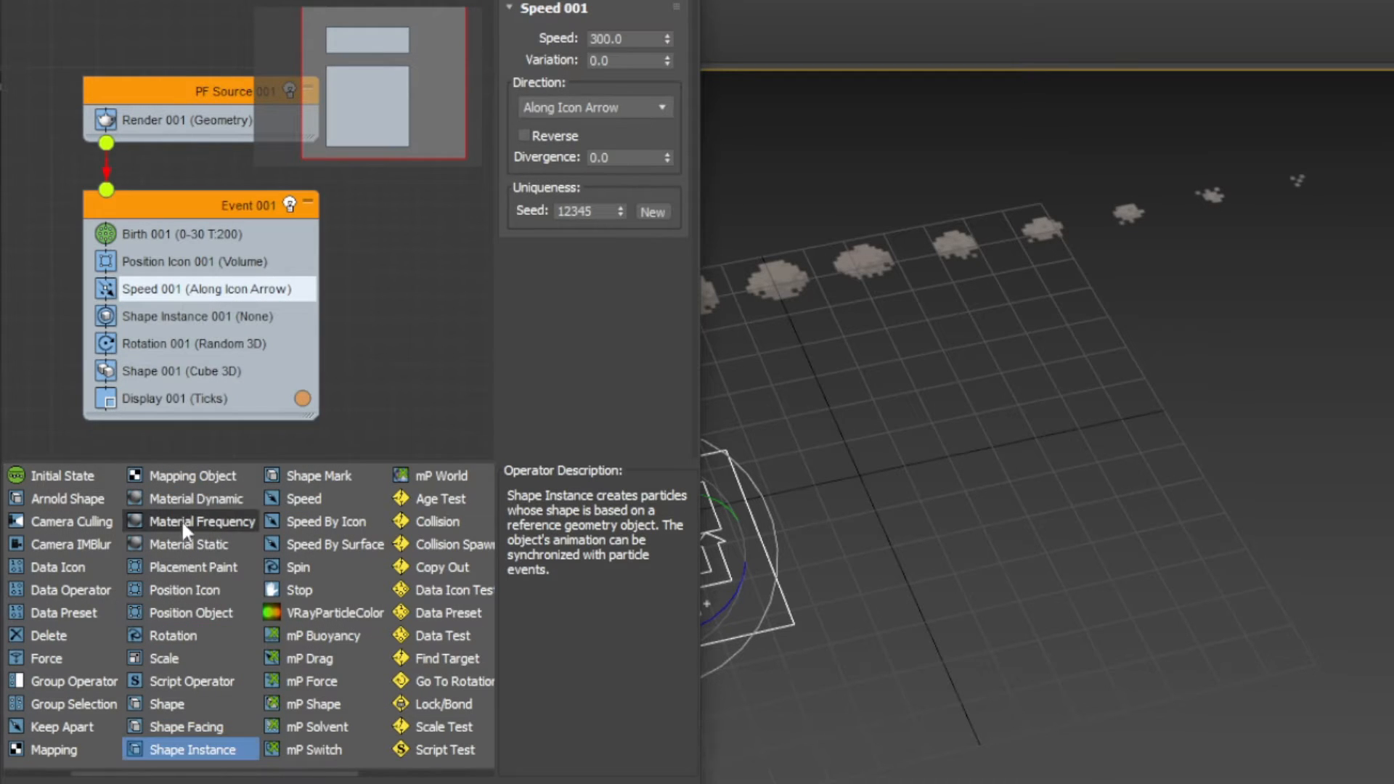
drag(196, 499, 194, 330)
Replace the Shape operator in Event 001 with a Delete operator.
click(196, 401)
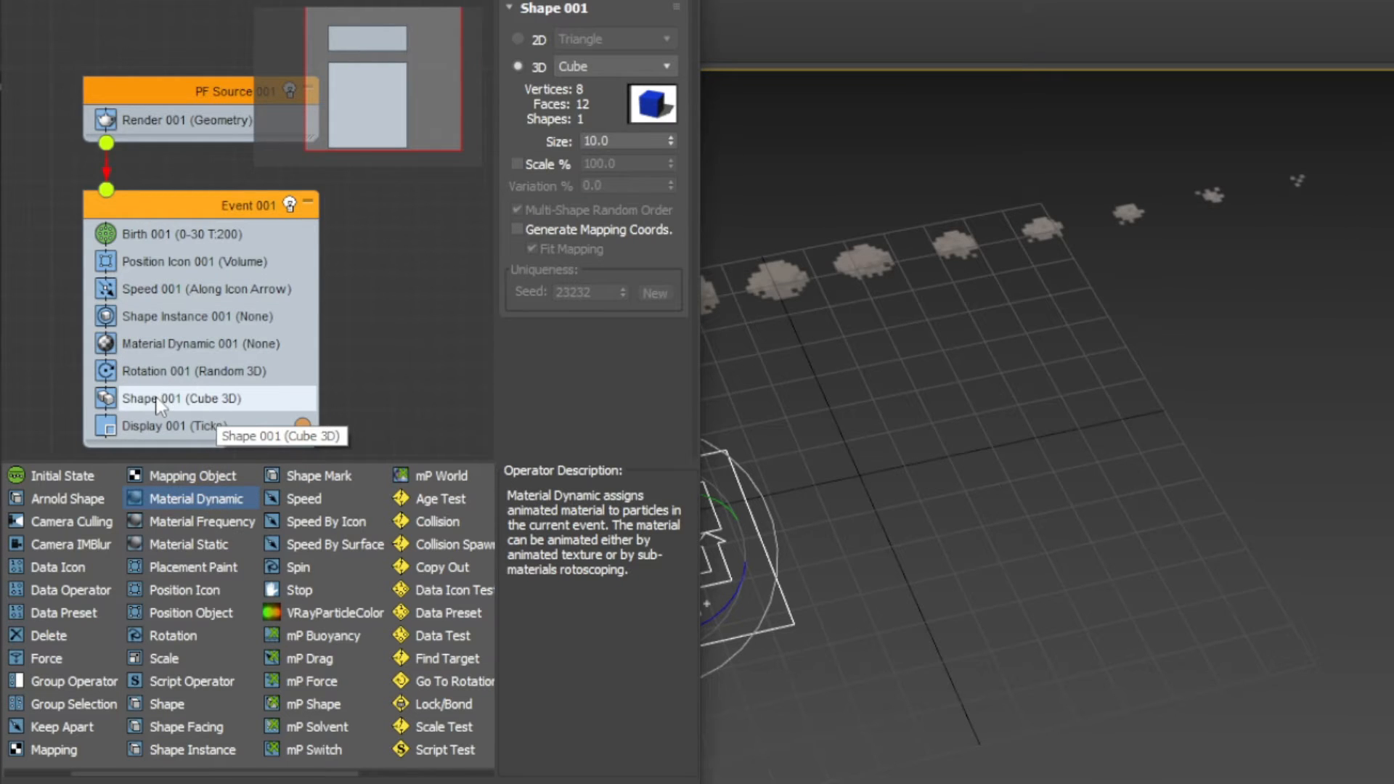
key(Delete)
drag(163, 636, 178, 385)
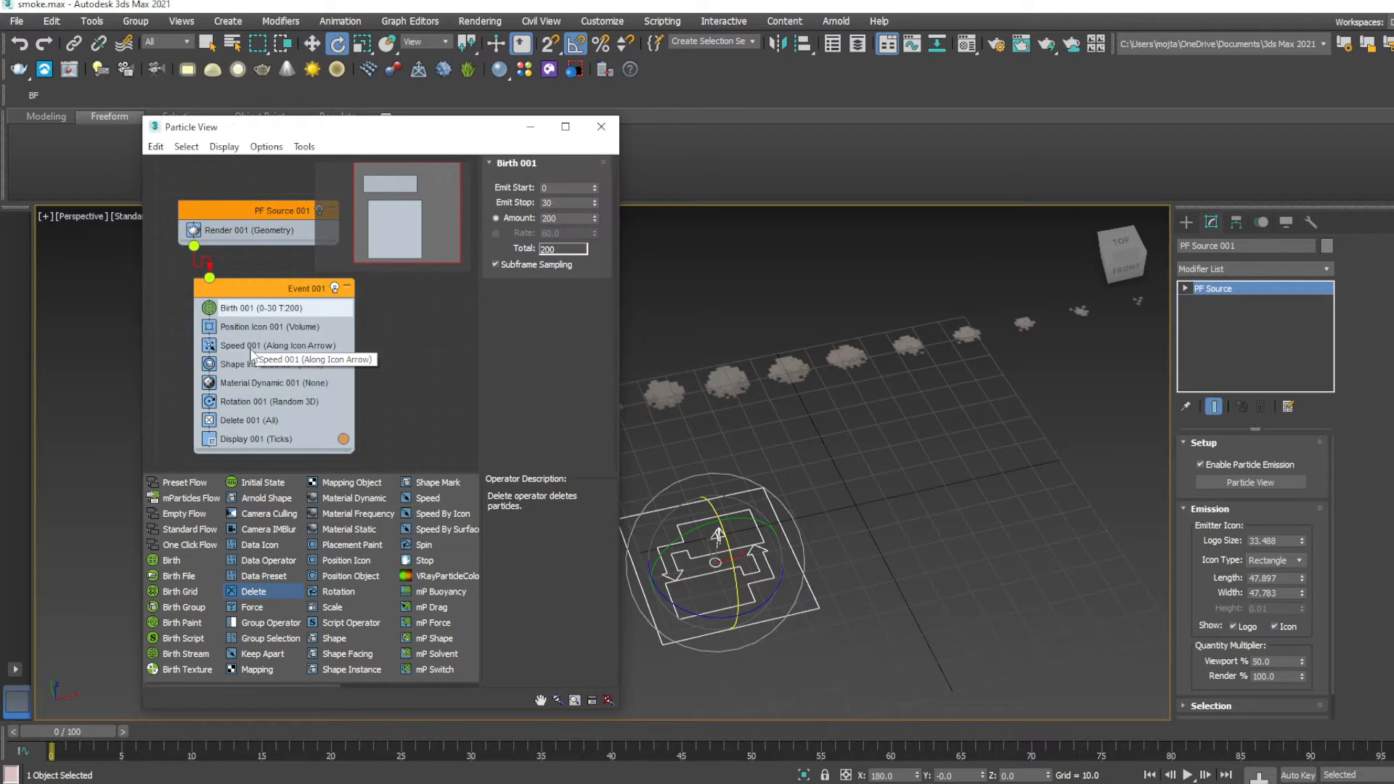
Review the settings of the Position Icon and Speed operators in Event 001.
click(252, 354)
click(257, 325)
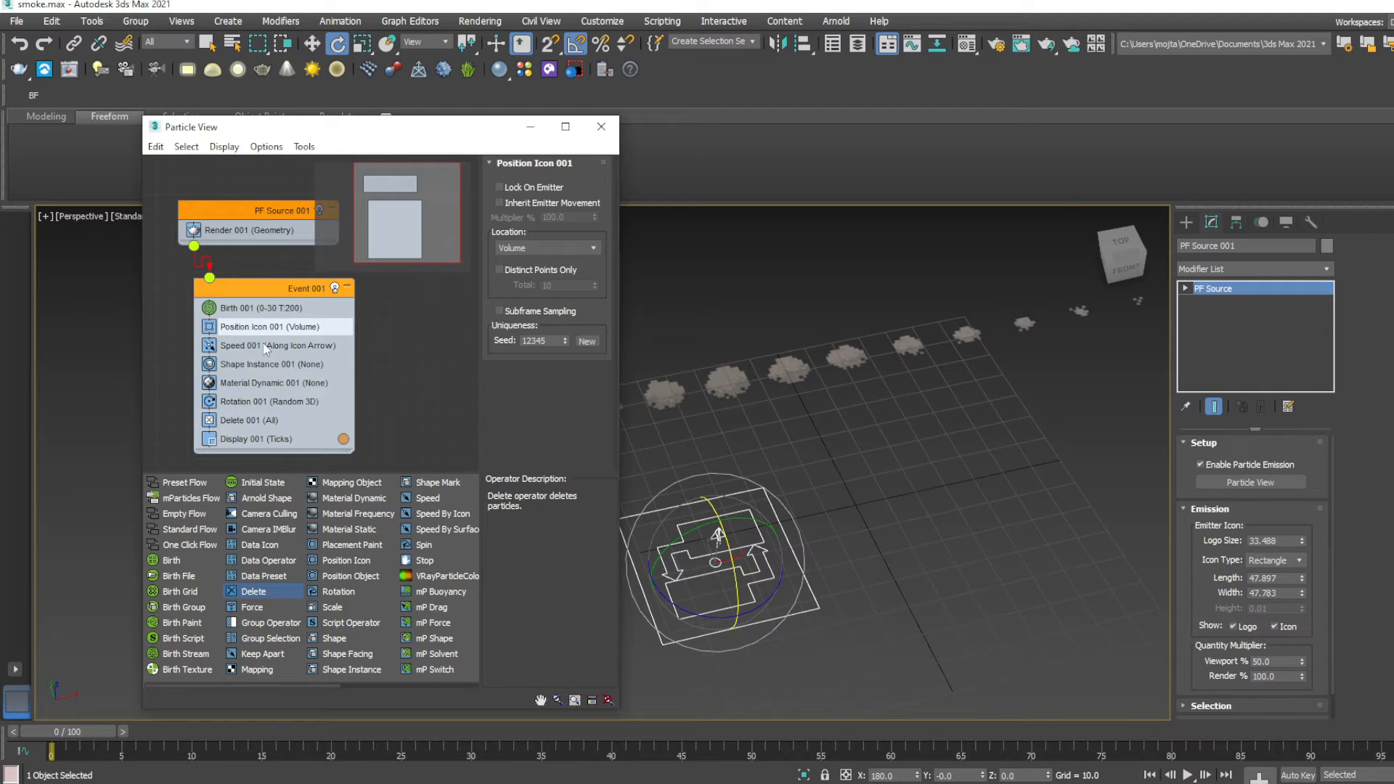
click(250, 346)
click(253, 327)
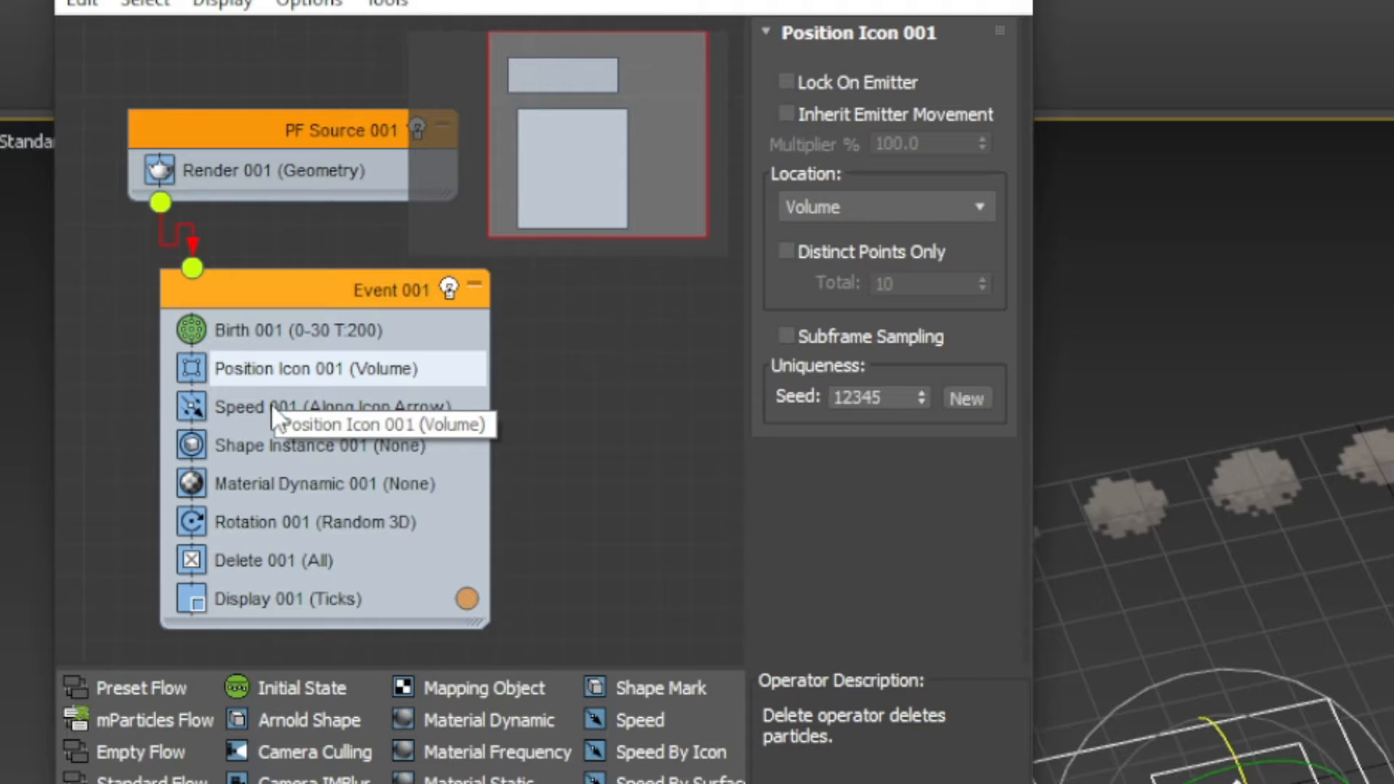
click(250, 346)
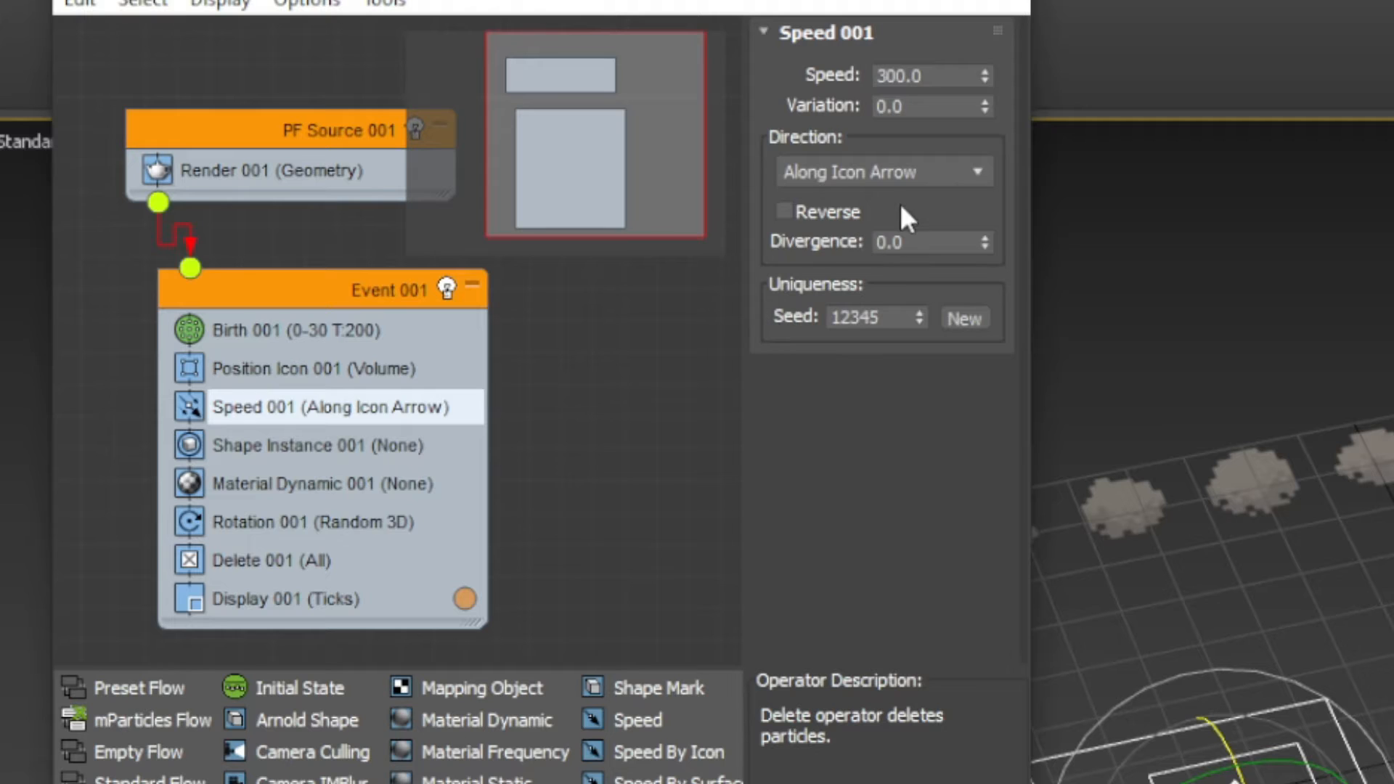
Configure the Shape Instance operator with Group Members, a scale of 120%, a variation of 20% and Multi-Shape Random Order.
click(320, 445)
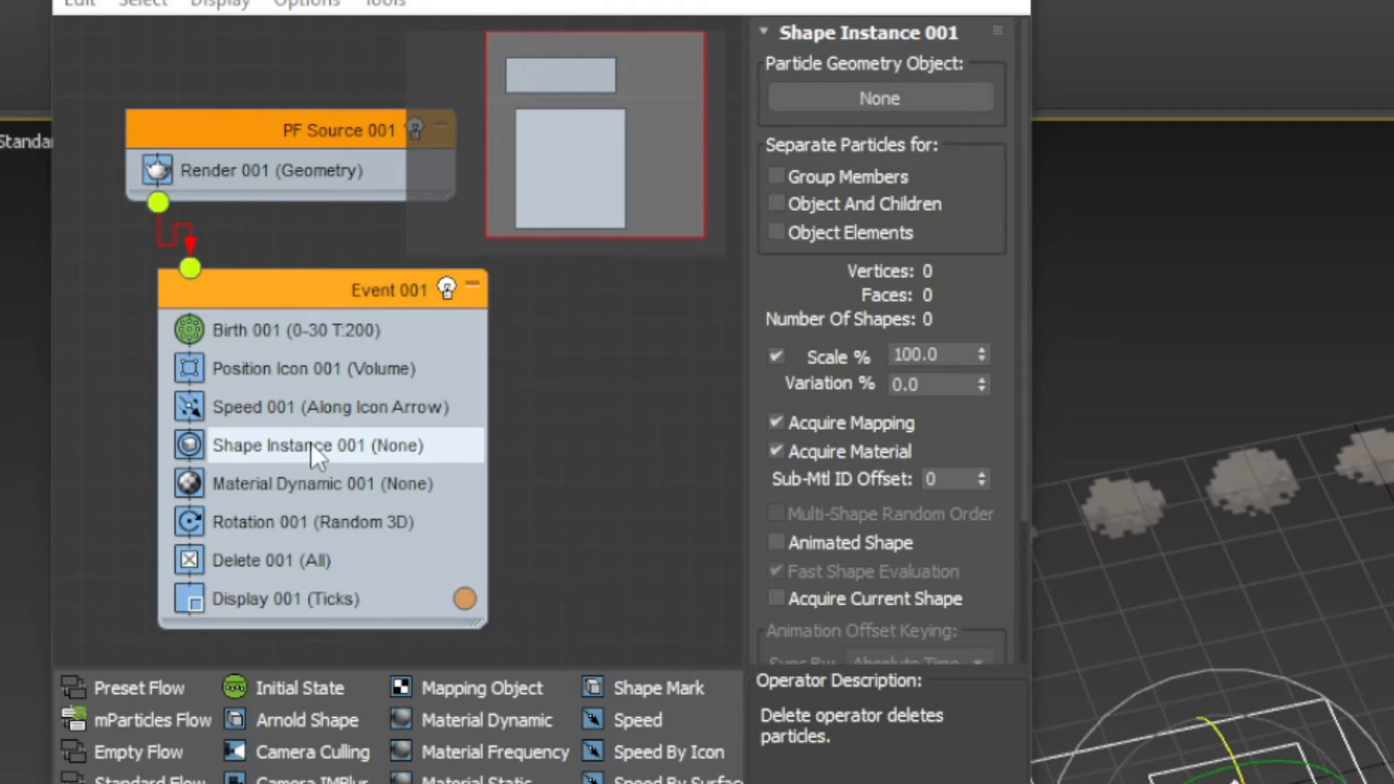
click(325, 452)
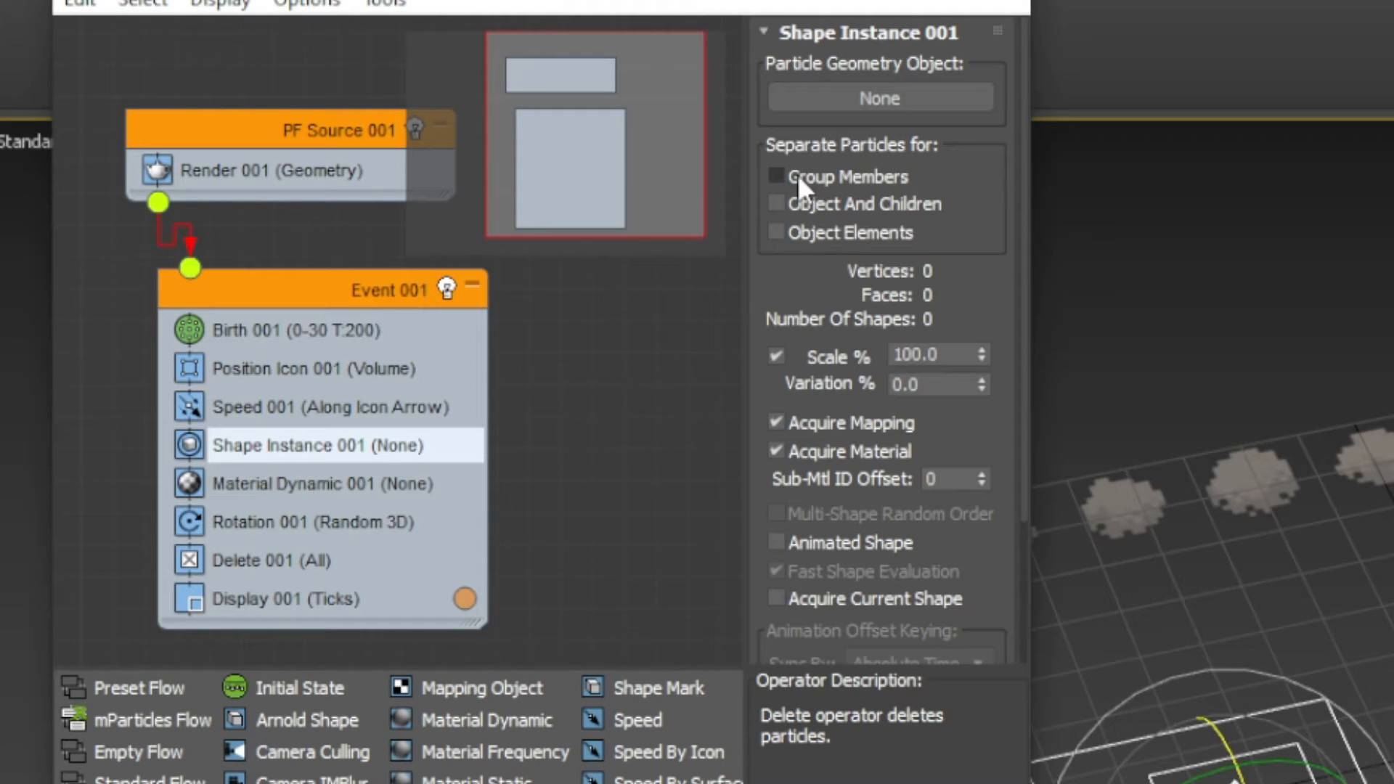
click(787, 180)
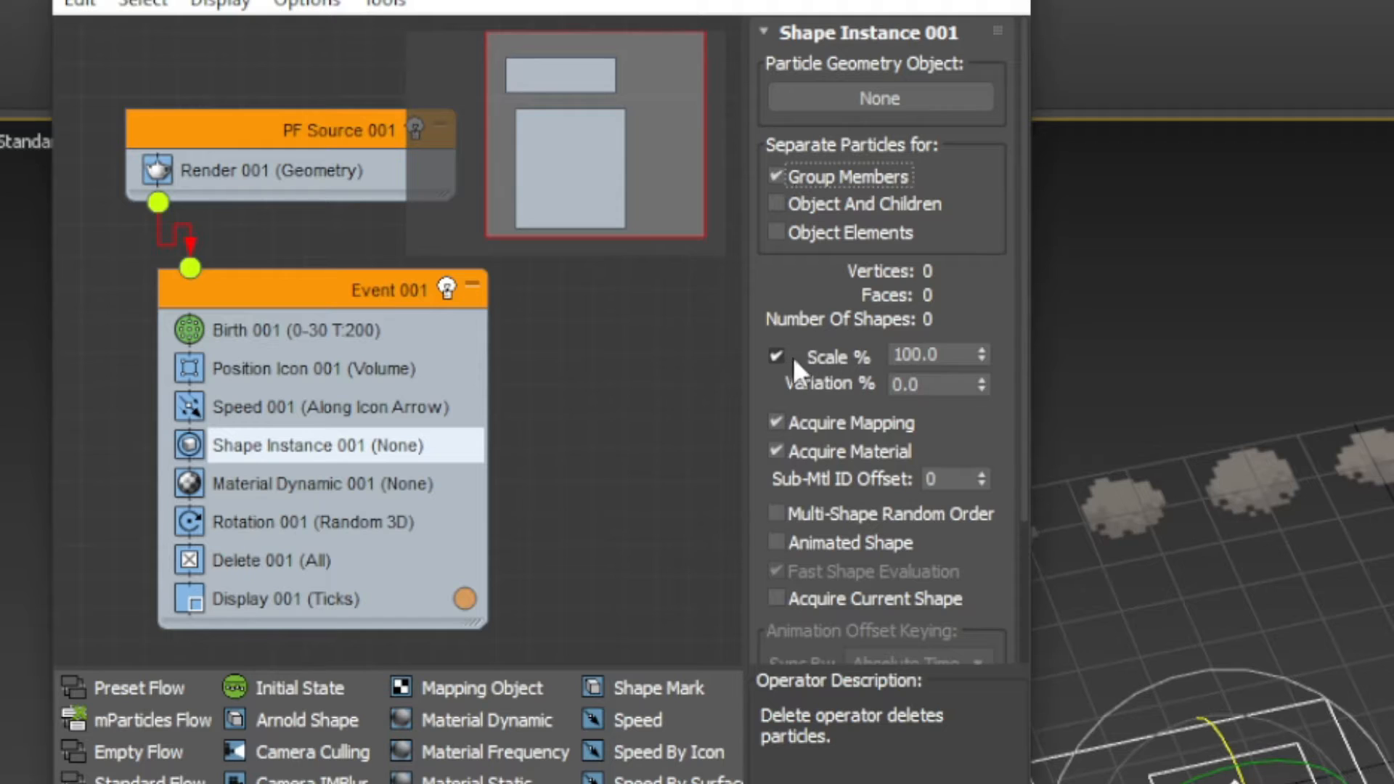
double_click(917, 355)
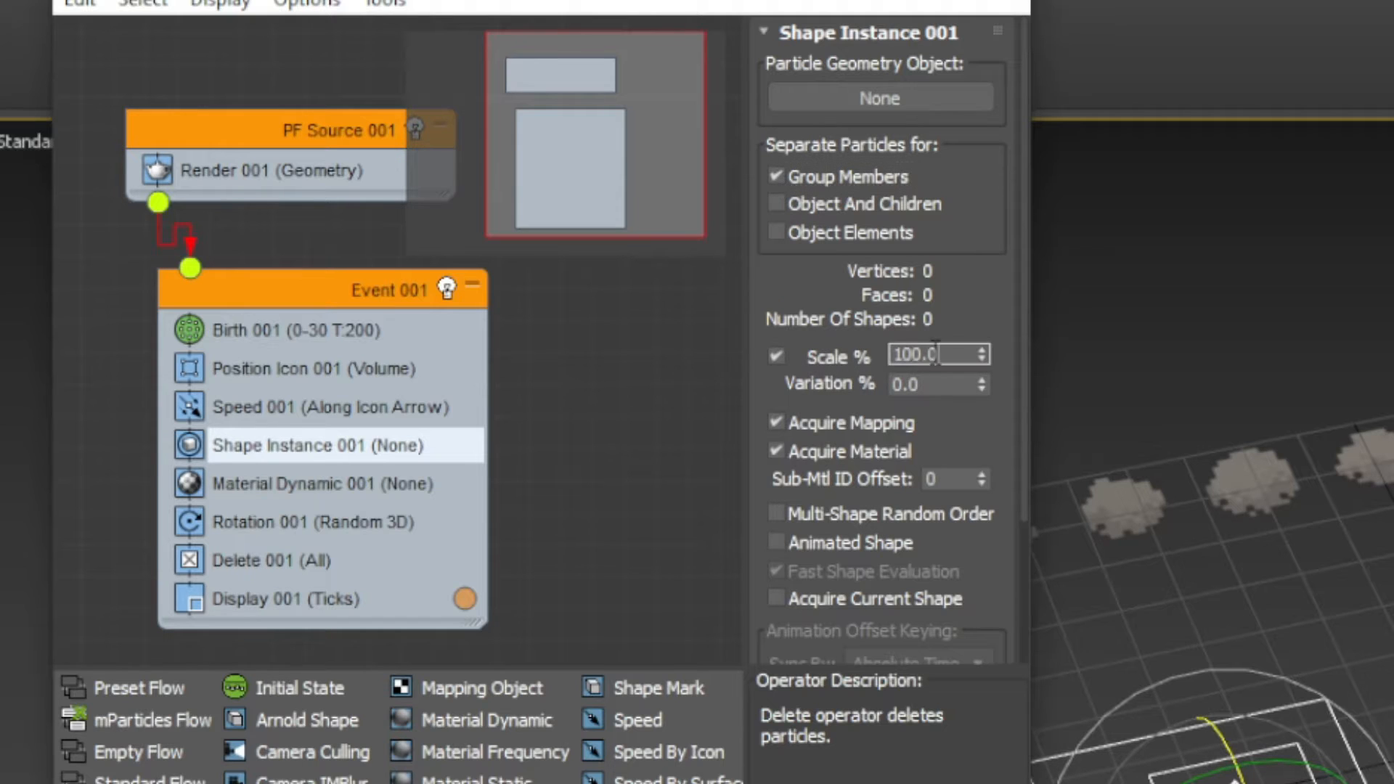
text(120)
click(959, 385)
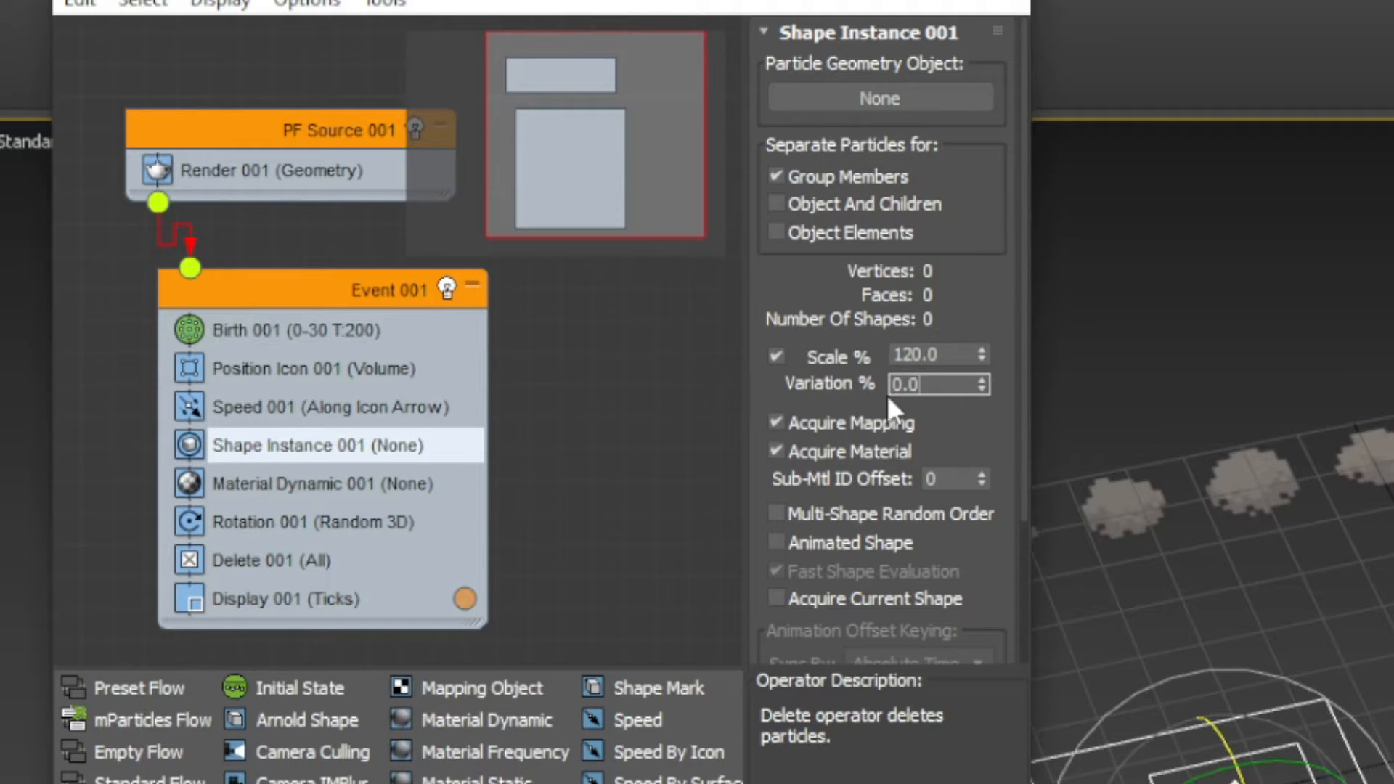
text(2)
click(786, 517)
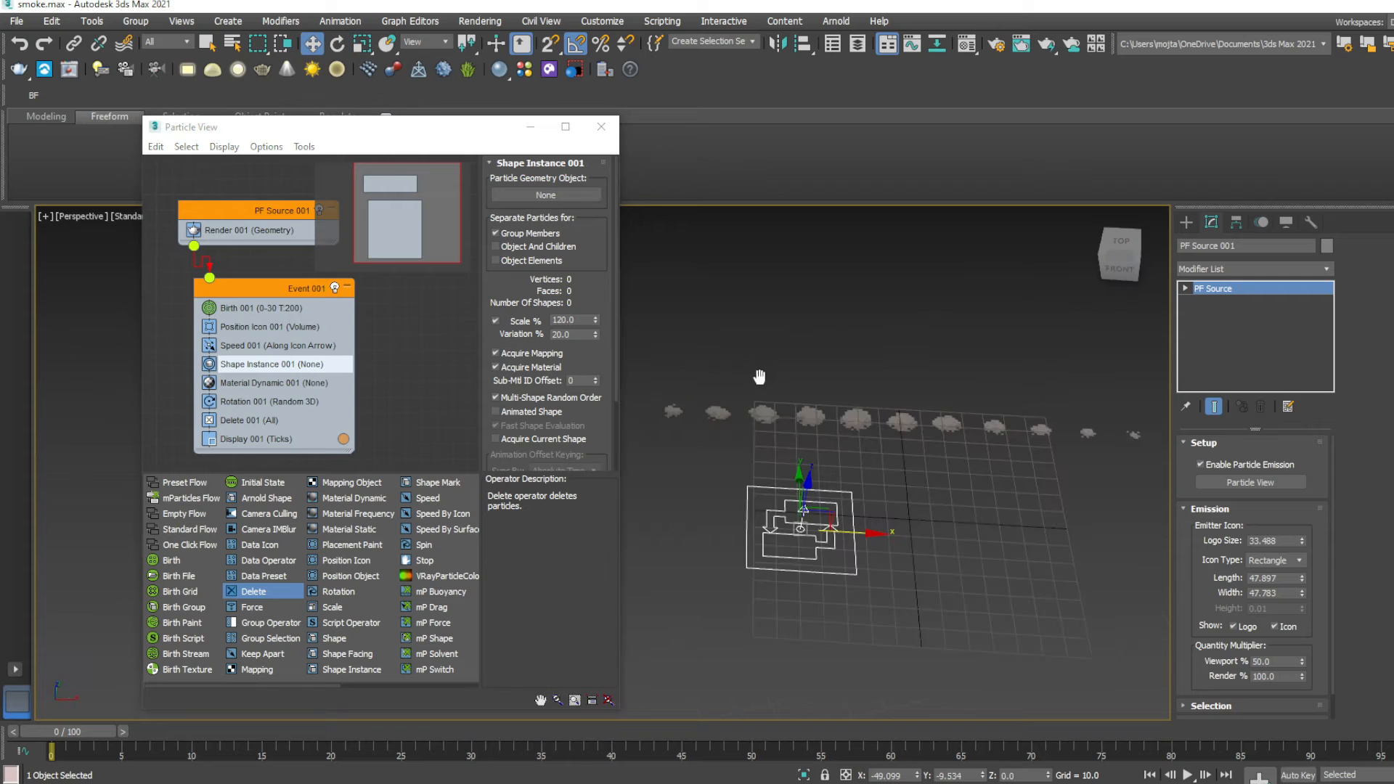
Group the twelve smoke planes as "smokes" and assign the group as the Shape Instance operator's particle geometry object.
alt+middle_drag(759, 377, 866, 378)
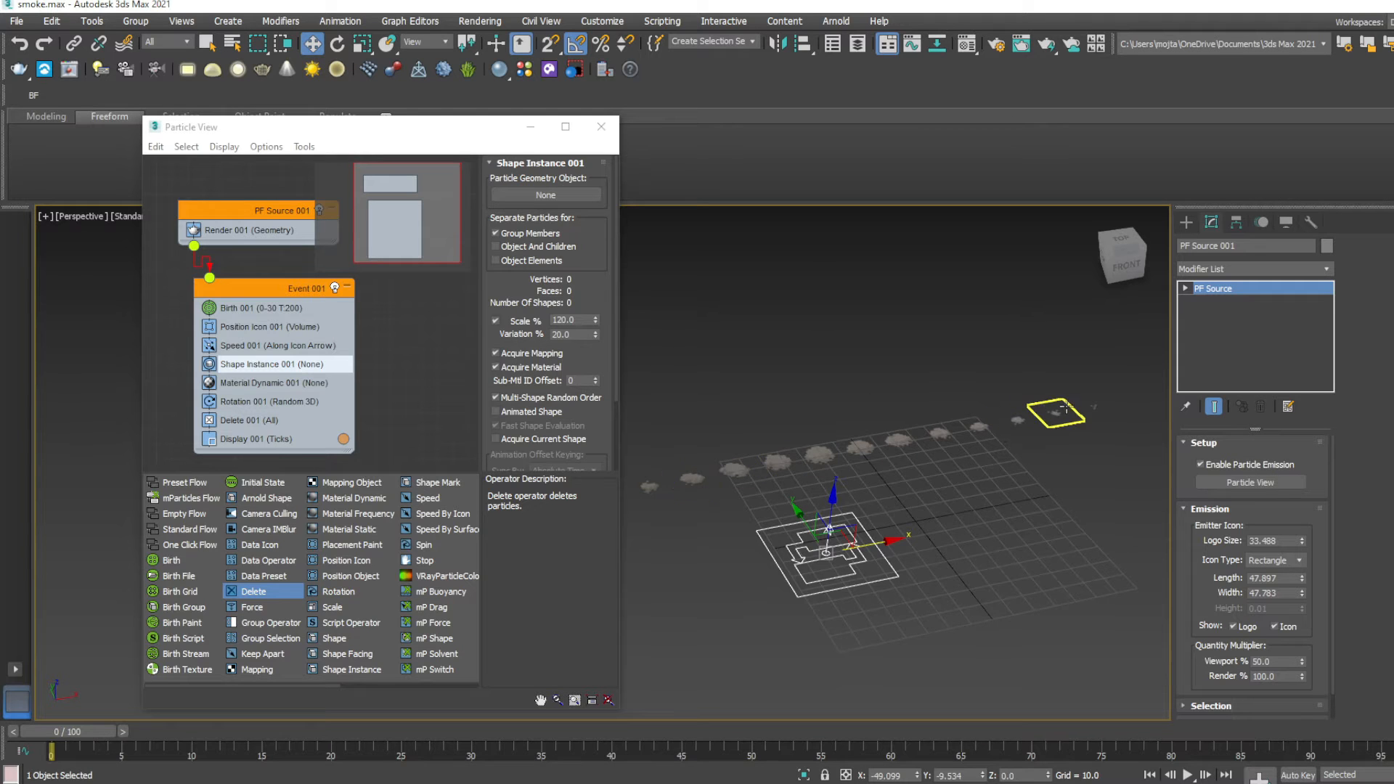
alt+middle_drag(820, 392, 785, 387)
drag(1080, 364, 939, 405)
drag(637, 477, 639, 476)
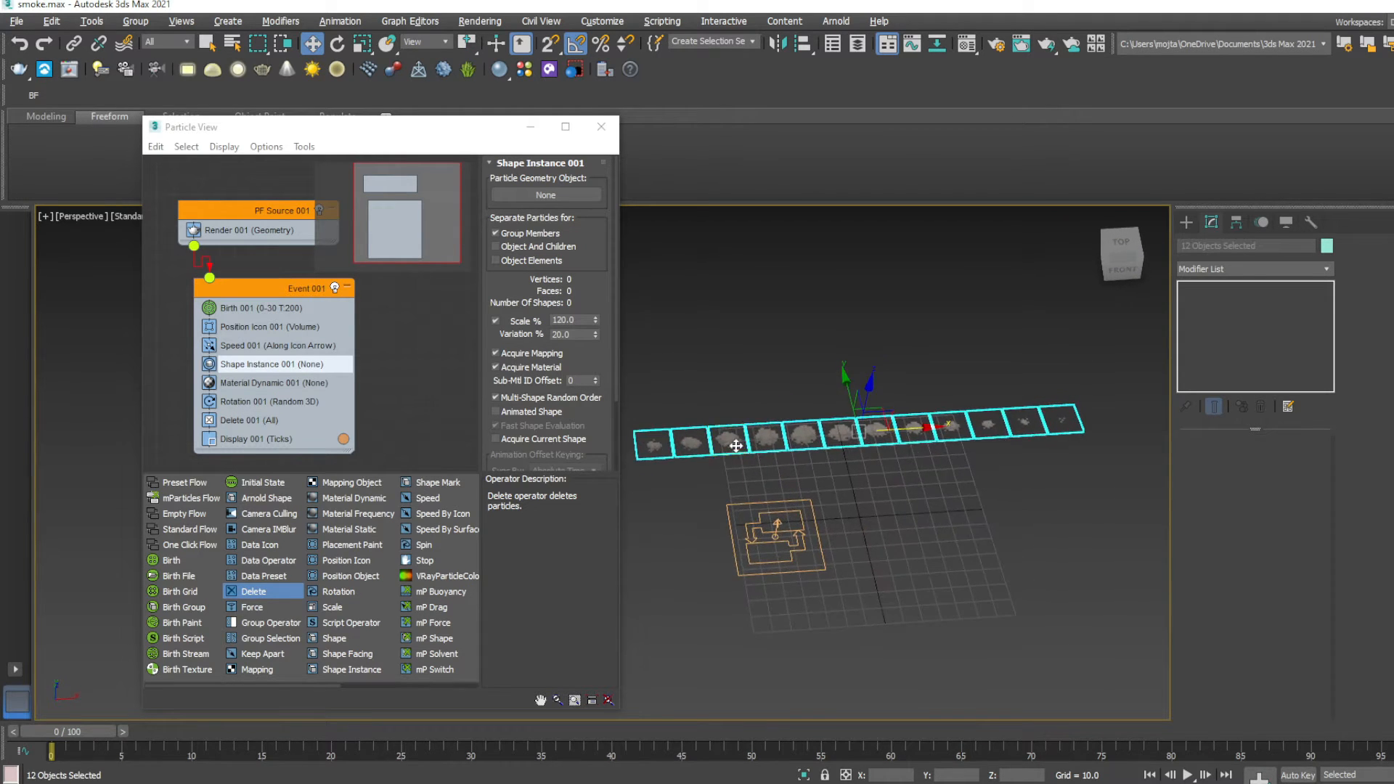
middle_drag(726, 414, 752, 432)
click(136, 21)
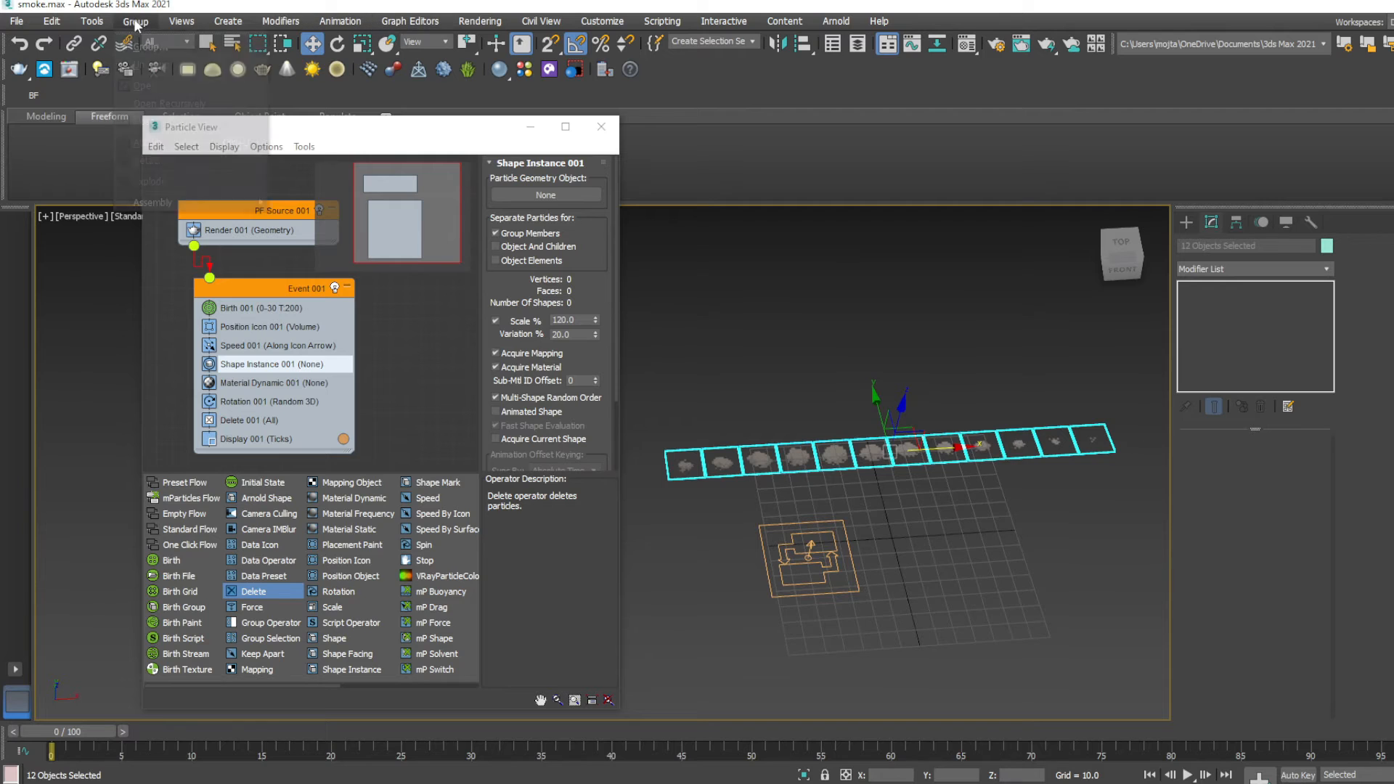
click(154, 48)
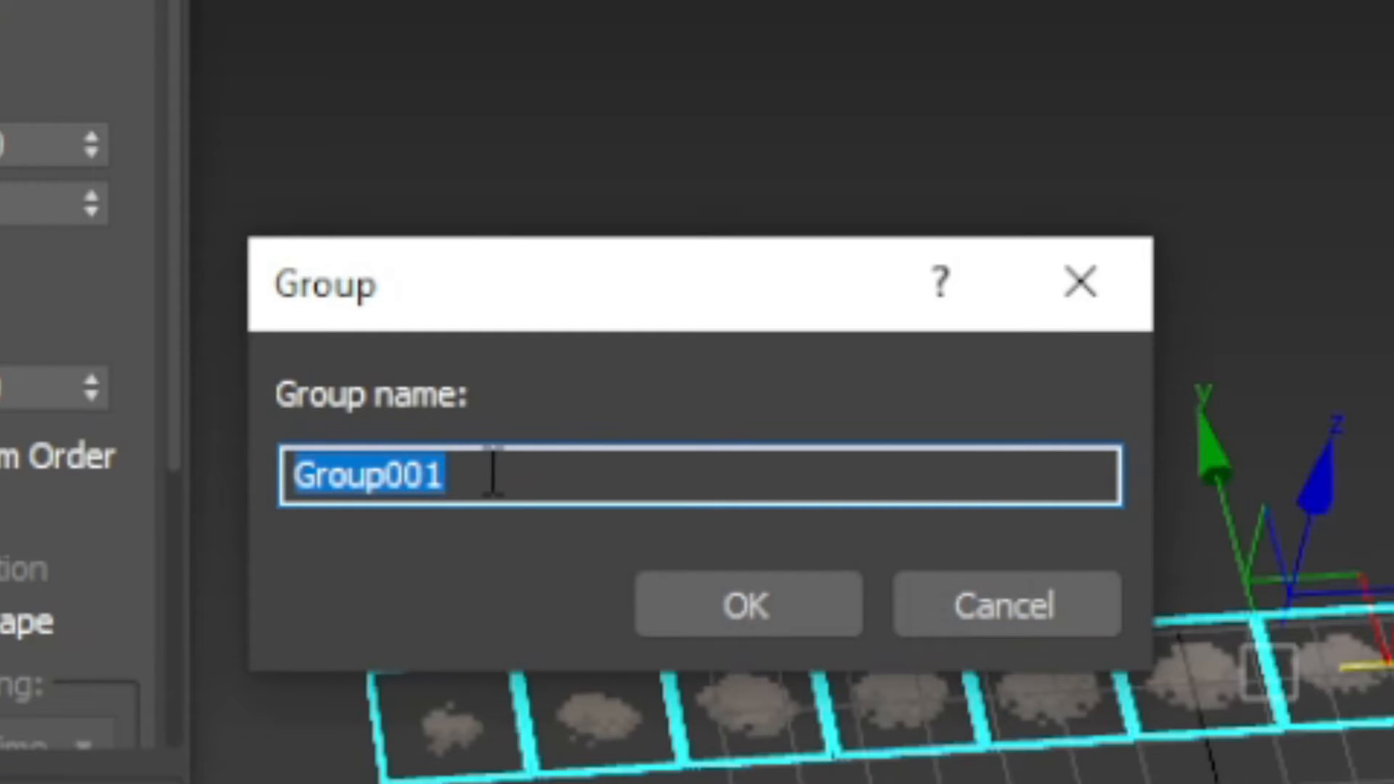
text(smokes)
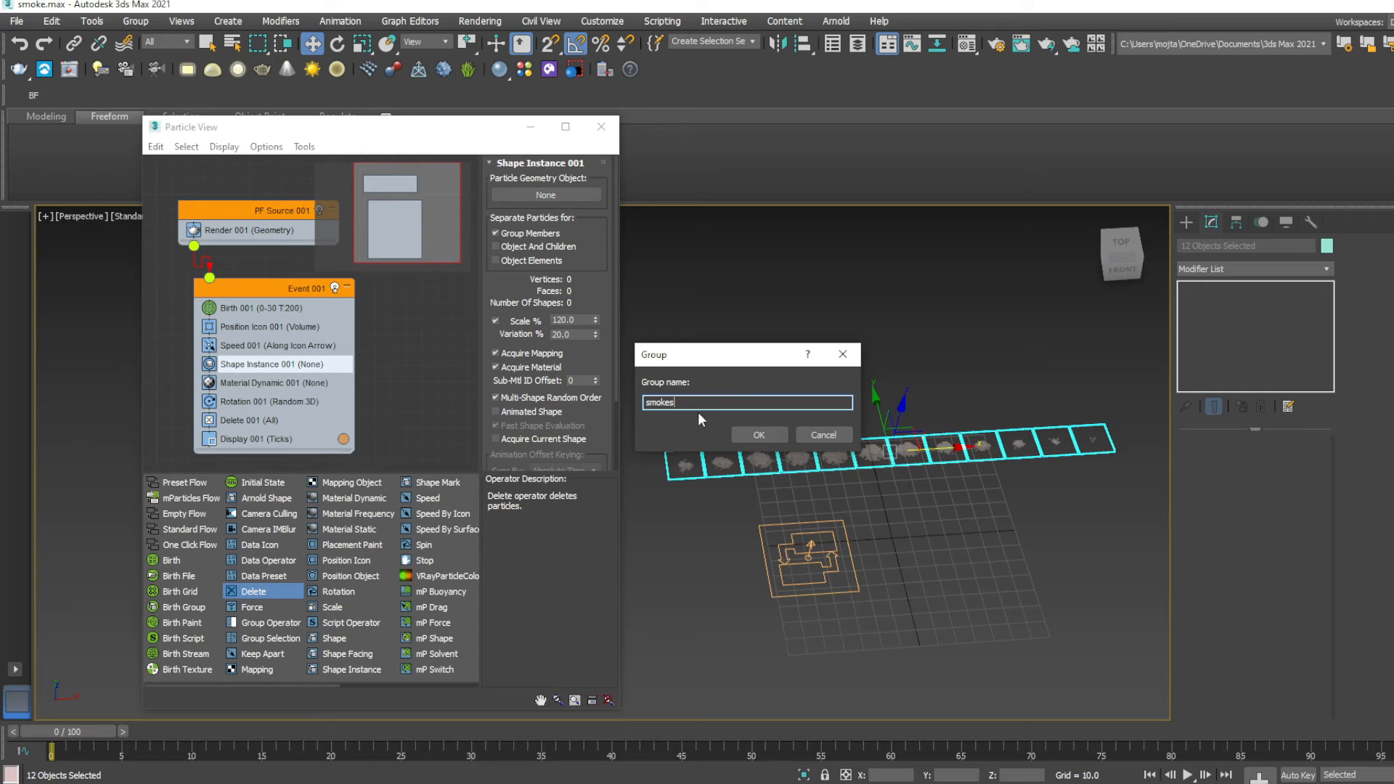
click(759, 434)
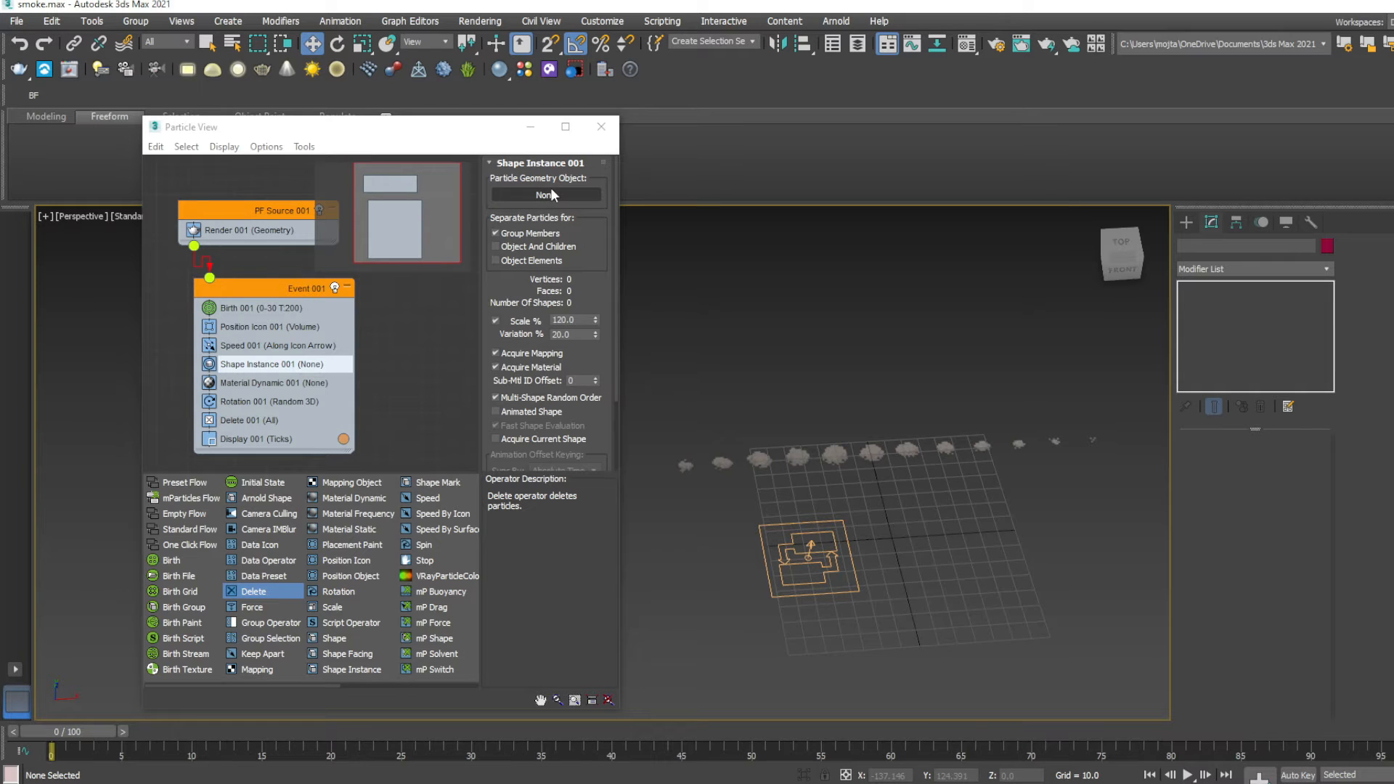
click(548, 195)
click(797, 463)
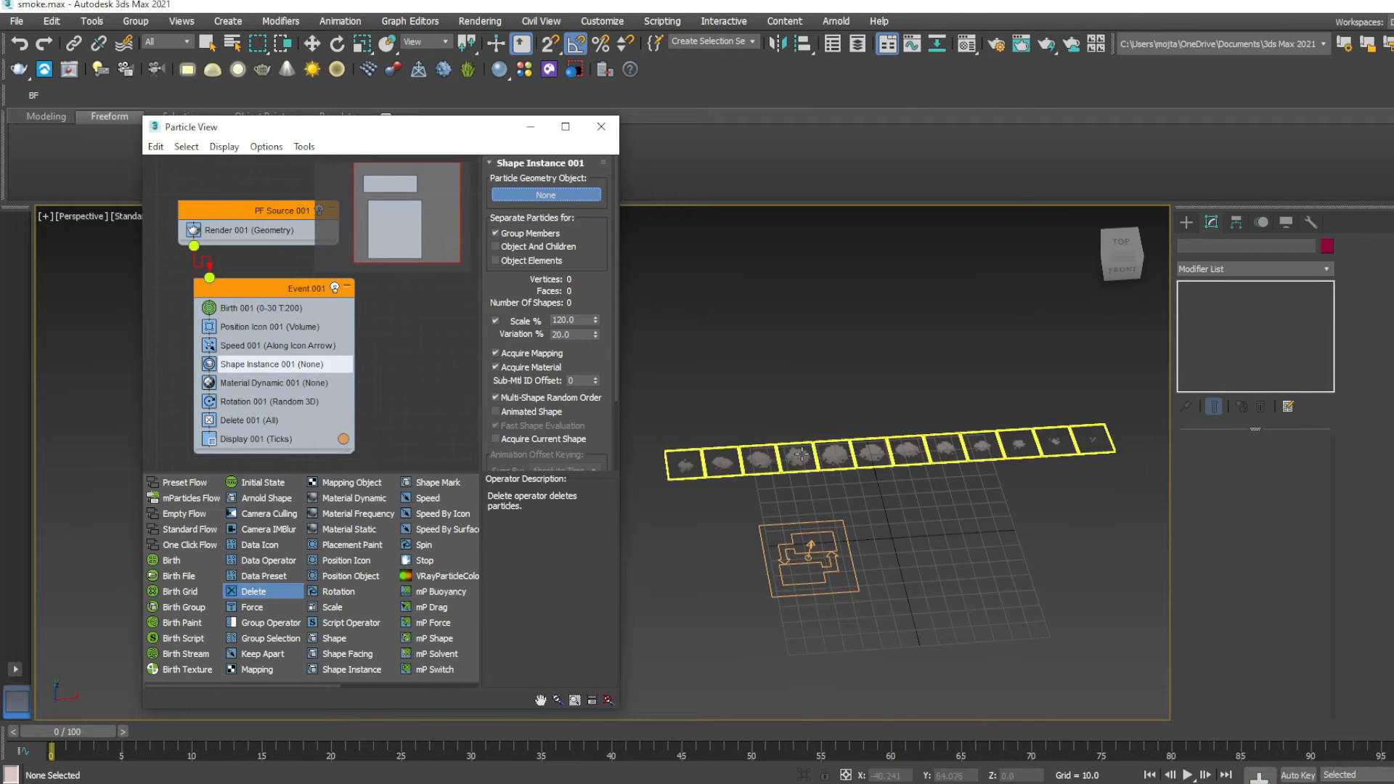
Assign the 12-part smoke material to the Material Dynamic operator as an instance, with Assign Material ID and Show In Viewport enabled.
click(265, 386)
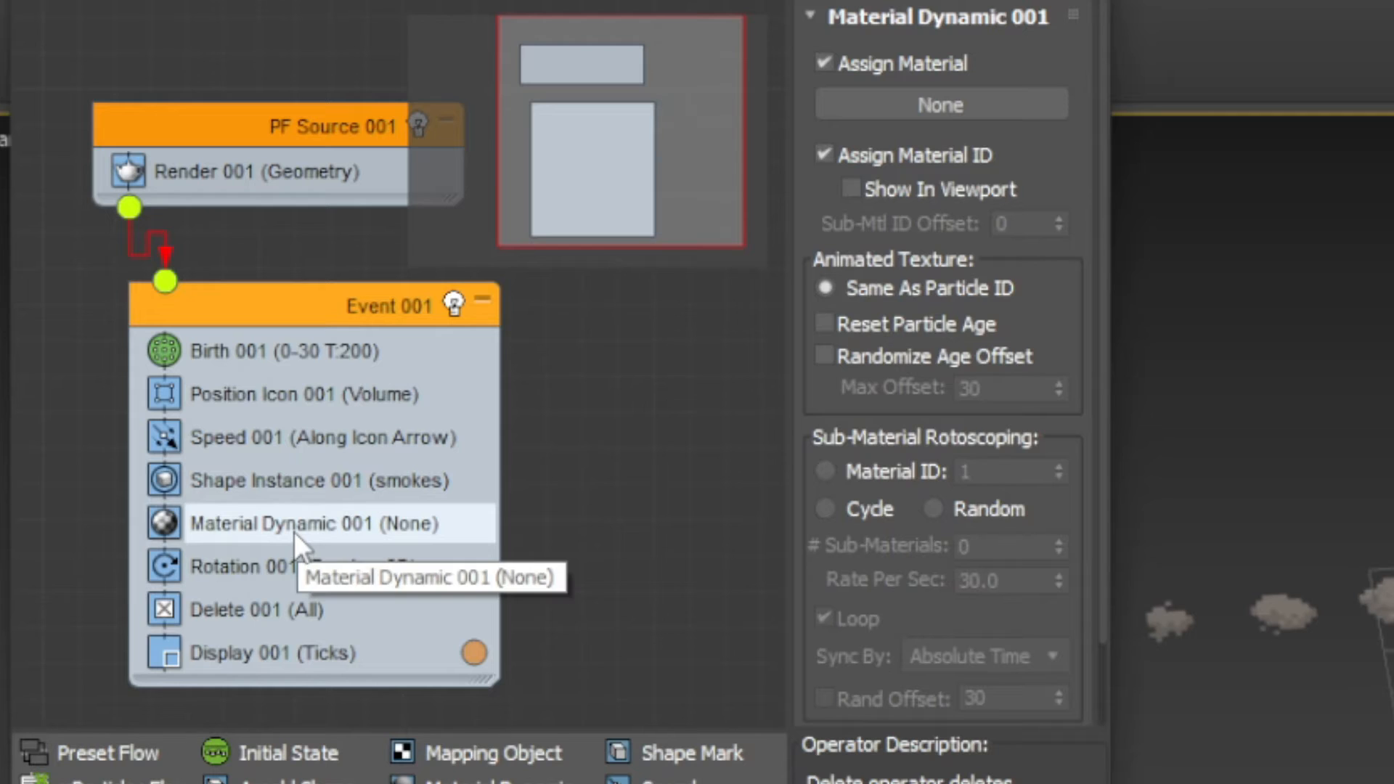
click(842, 69)
click(839, 70)
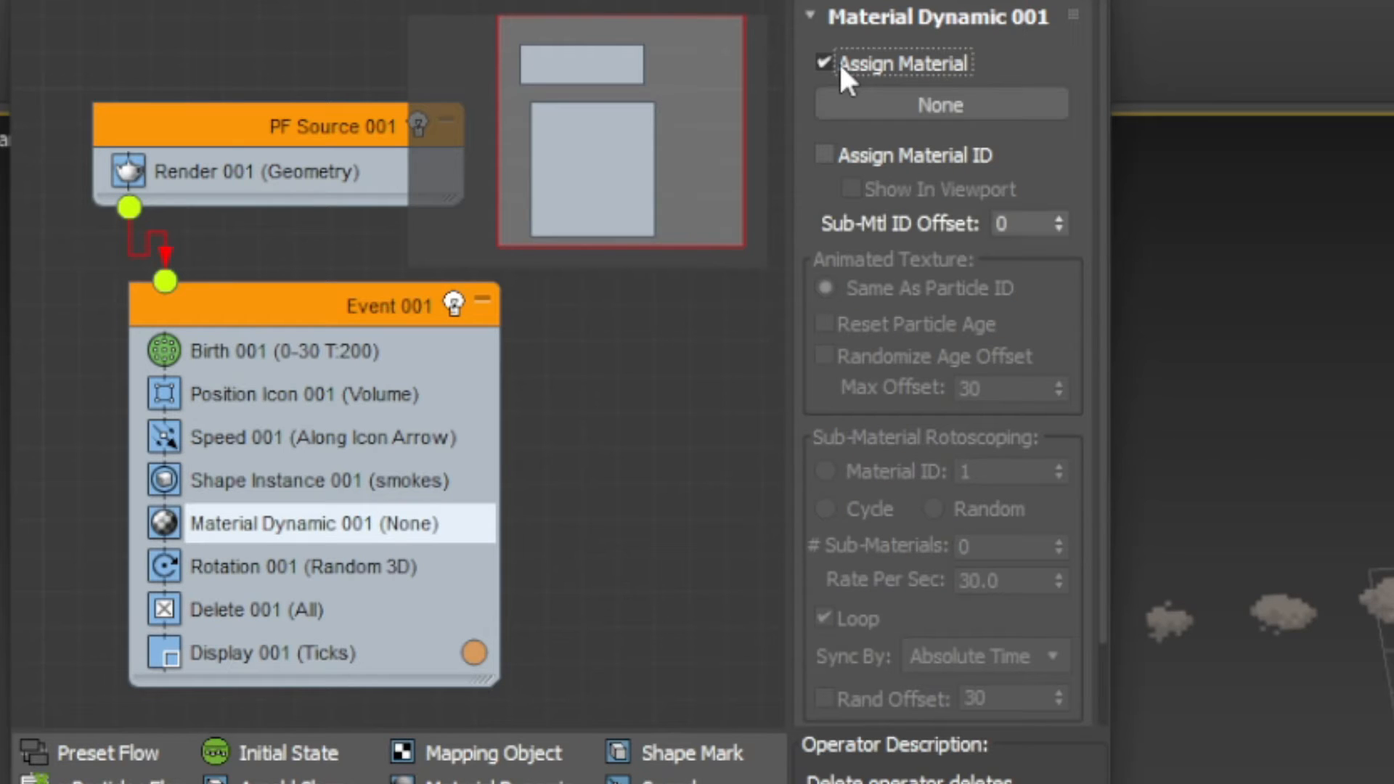
click(851, 155)
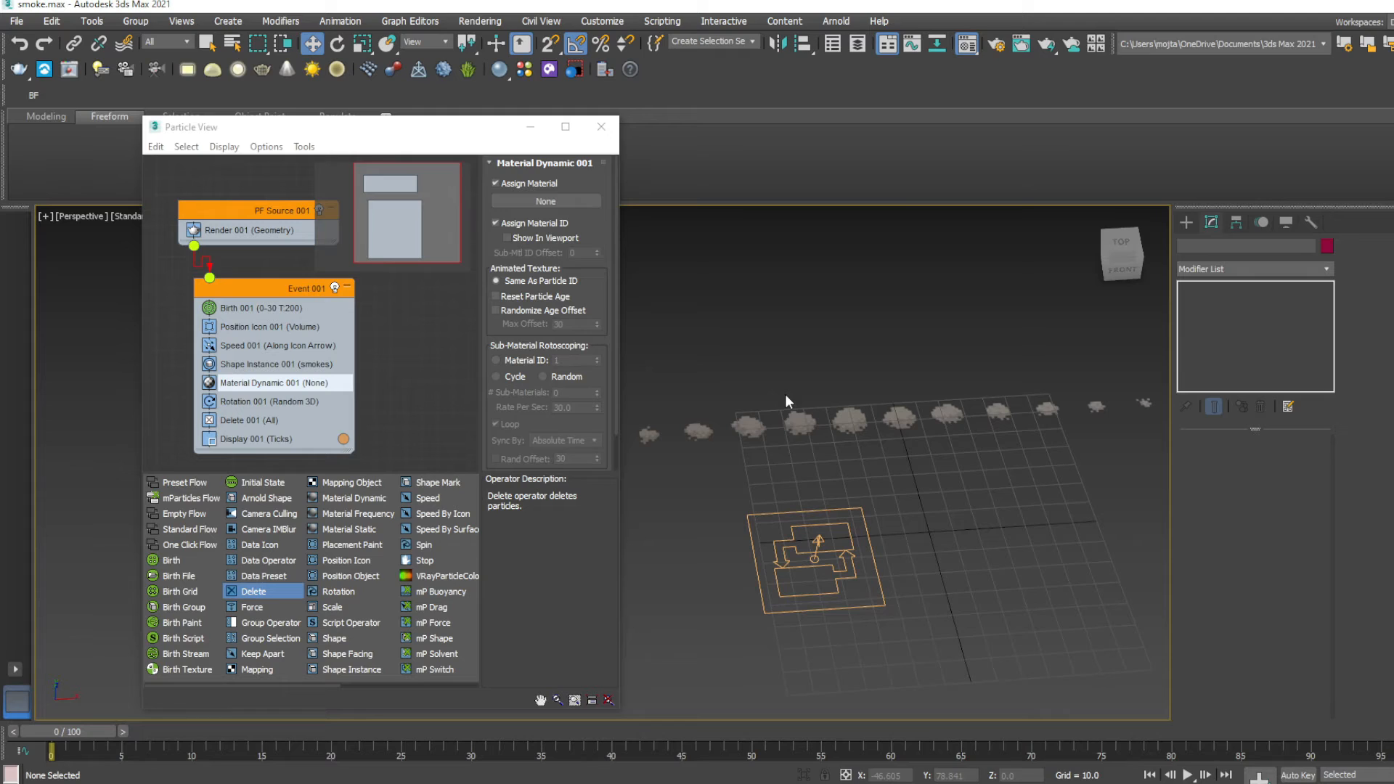
key(m)
drag(1024, 184, 947, 137)
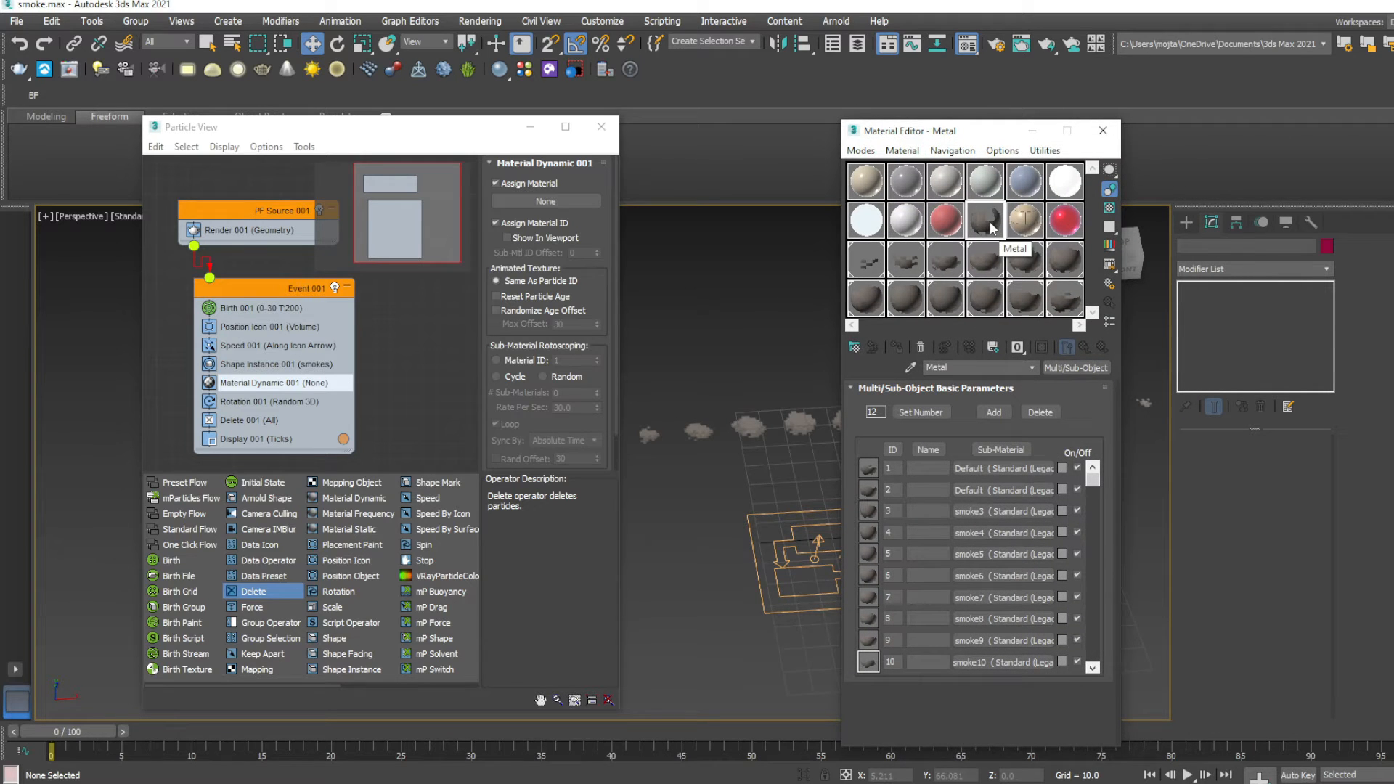
drag(992, 229, 554, 199)
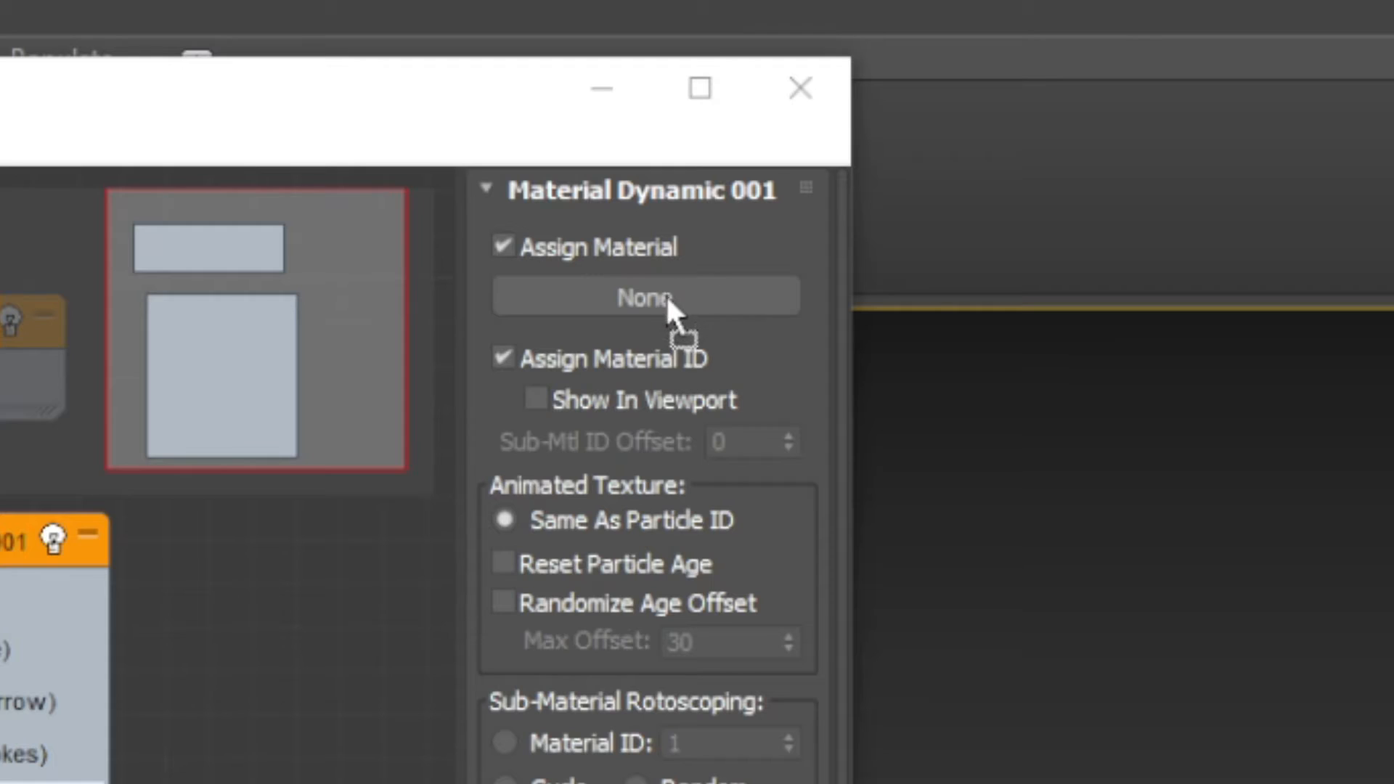
mouse_move(666, 295)
mouse_down()
mouse_move(633, 293)
mouse_move(668, 295)
mouse_up()
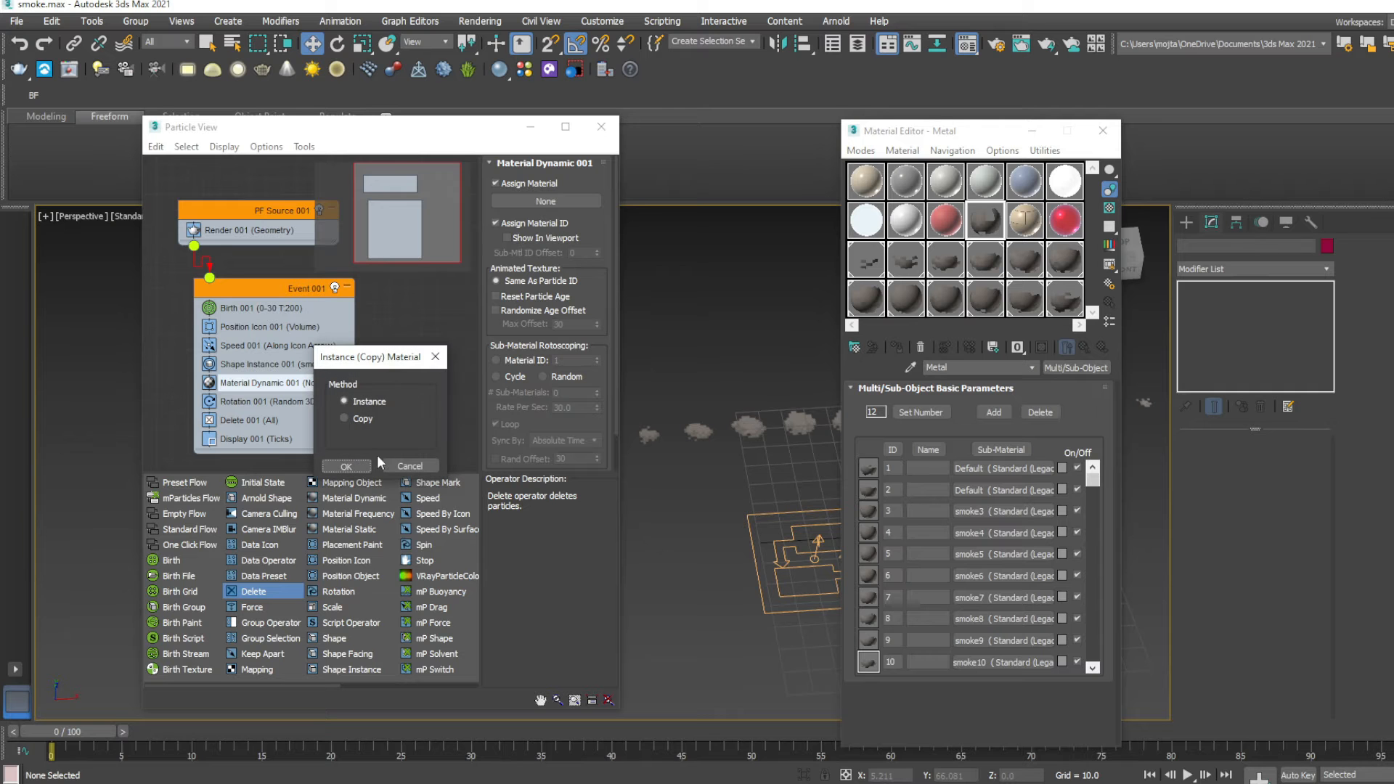
click(358, 470)
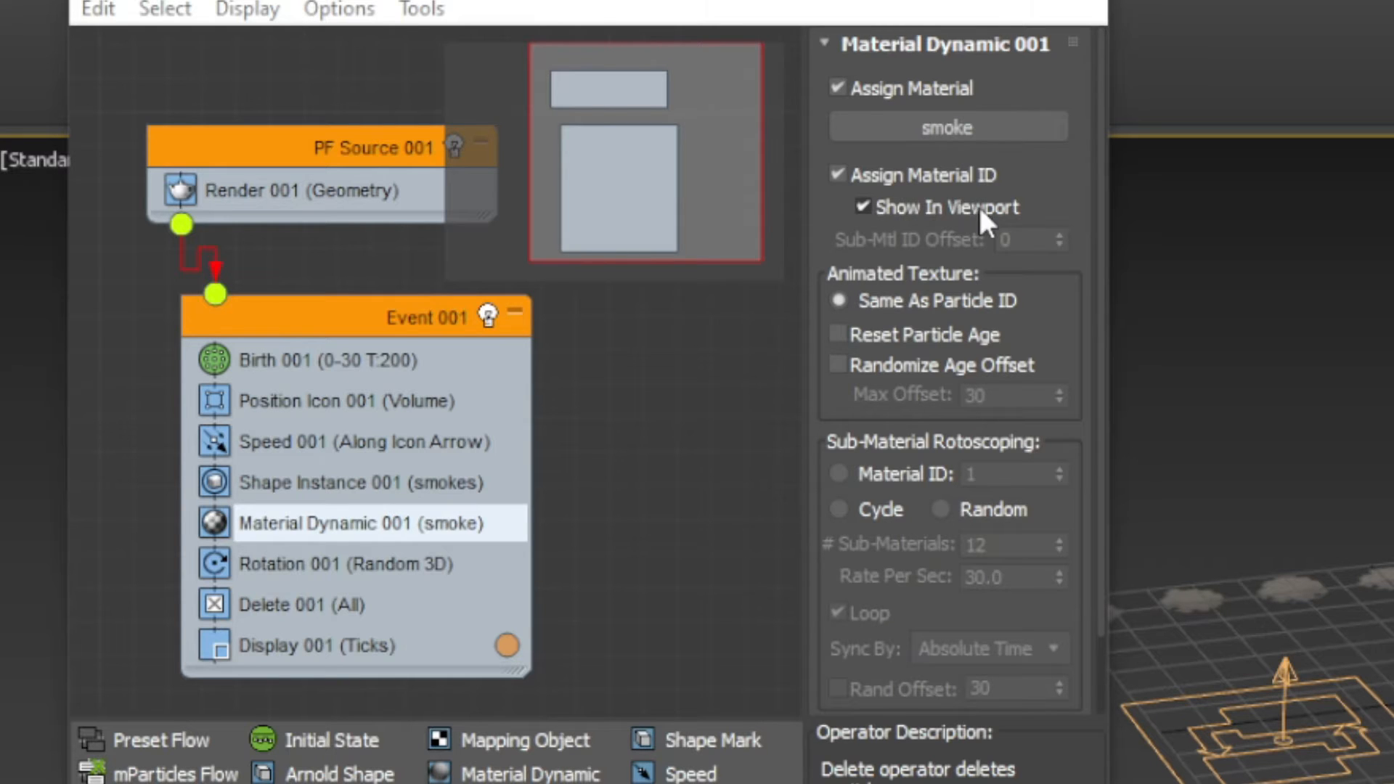
Set the Rotation operator's orientation matrix to Speed Space Follow.
click(341, 564)
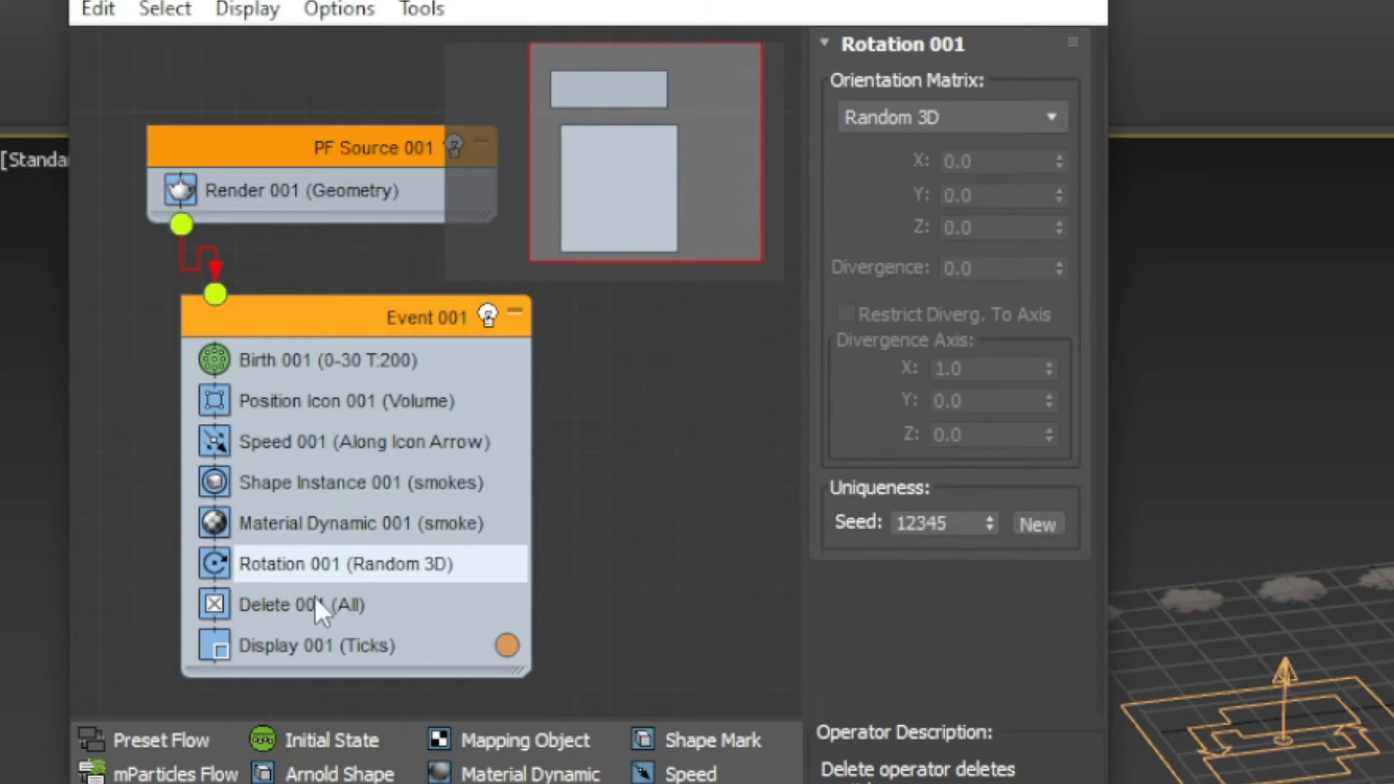
click(1018, 120)
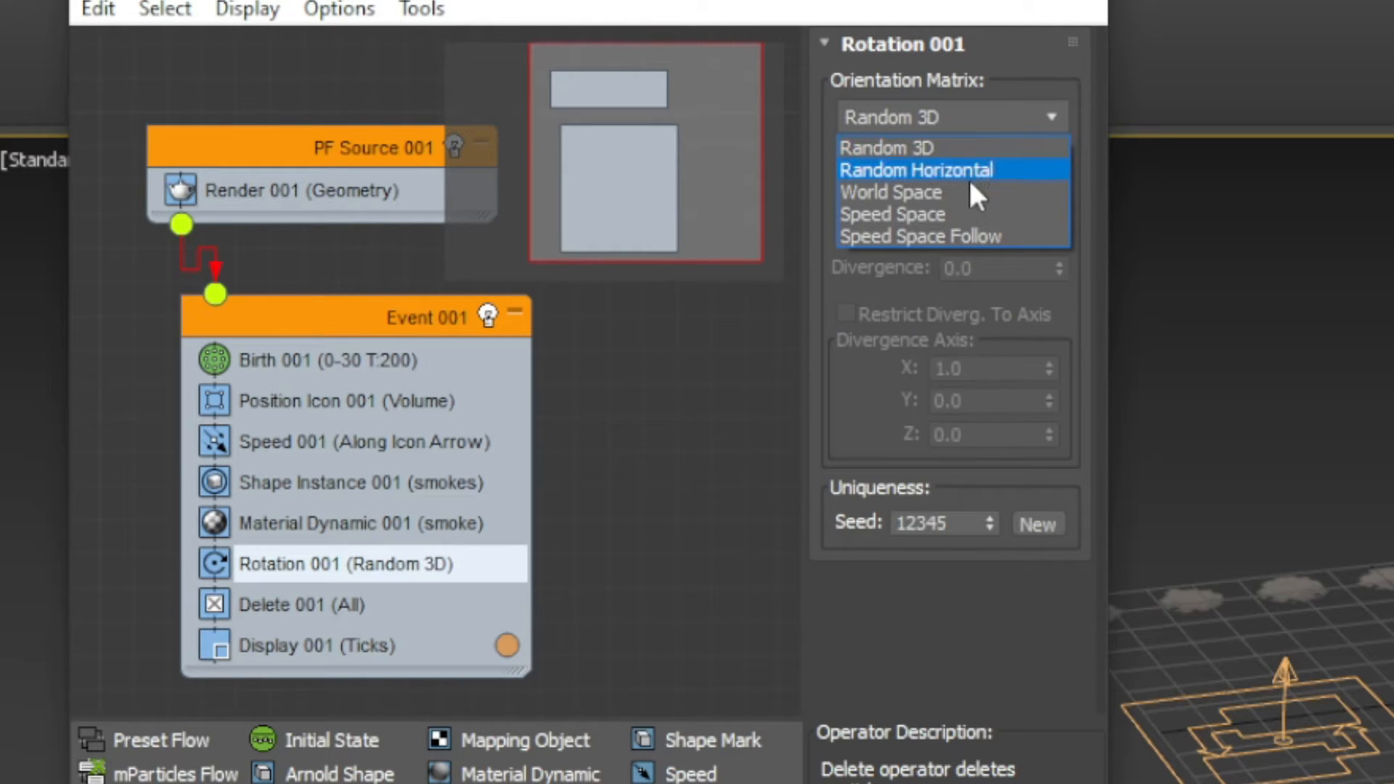
click(947, 236)
Set the Delete operator to remove particles By Particle Age with a life span of 9 and a variation of 94.
click(410, 616)
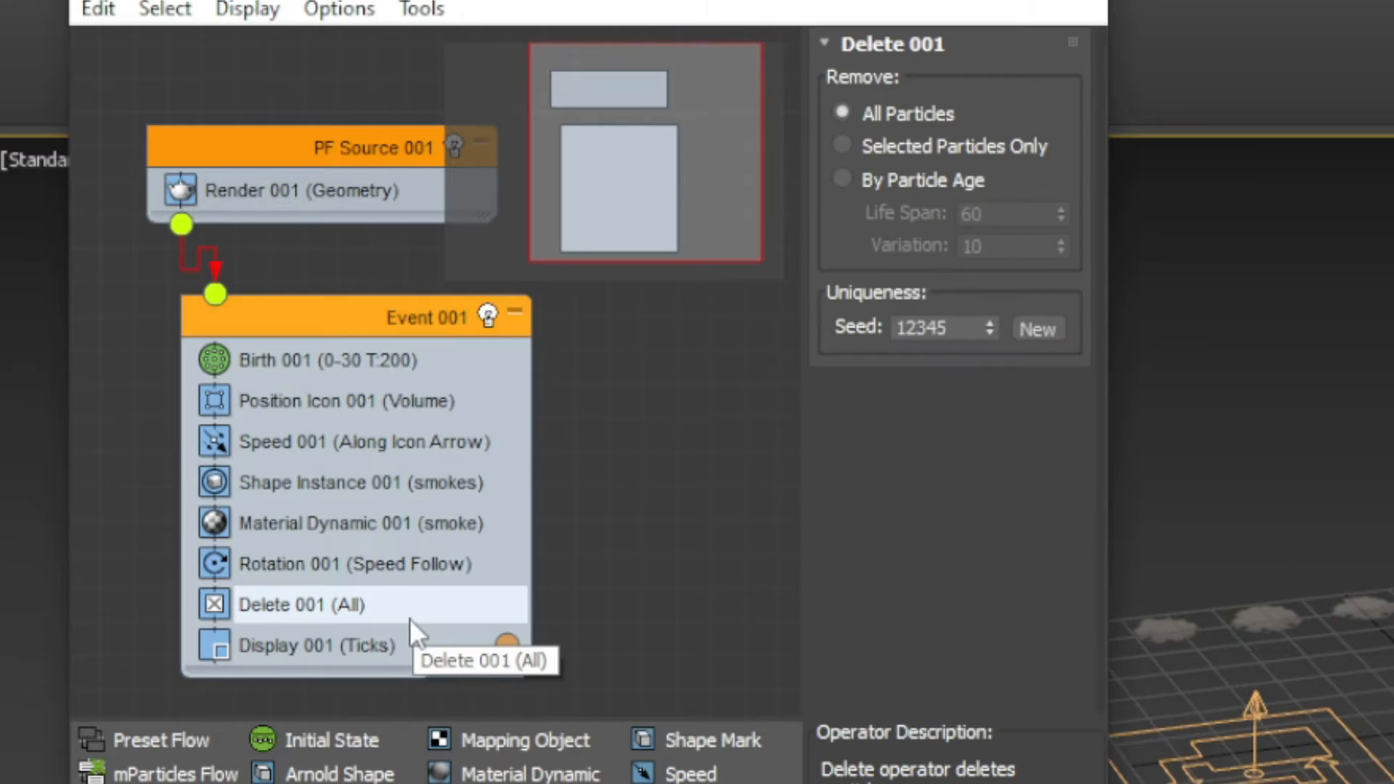
click(855, 180)
drag(984, 215, 949, 212)
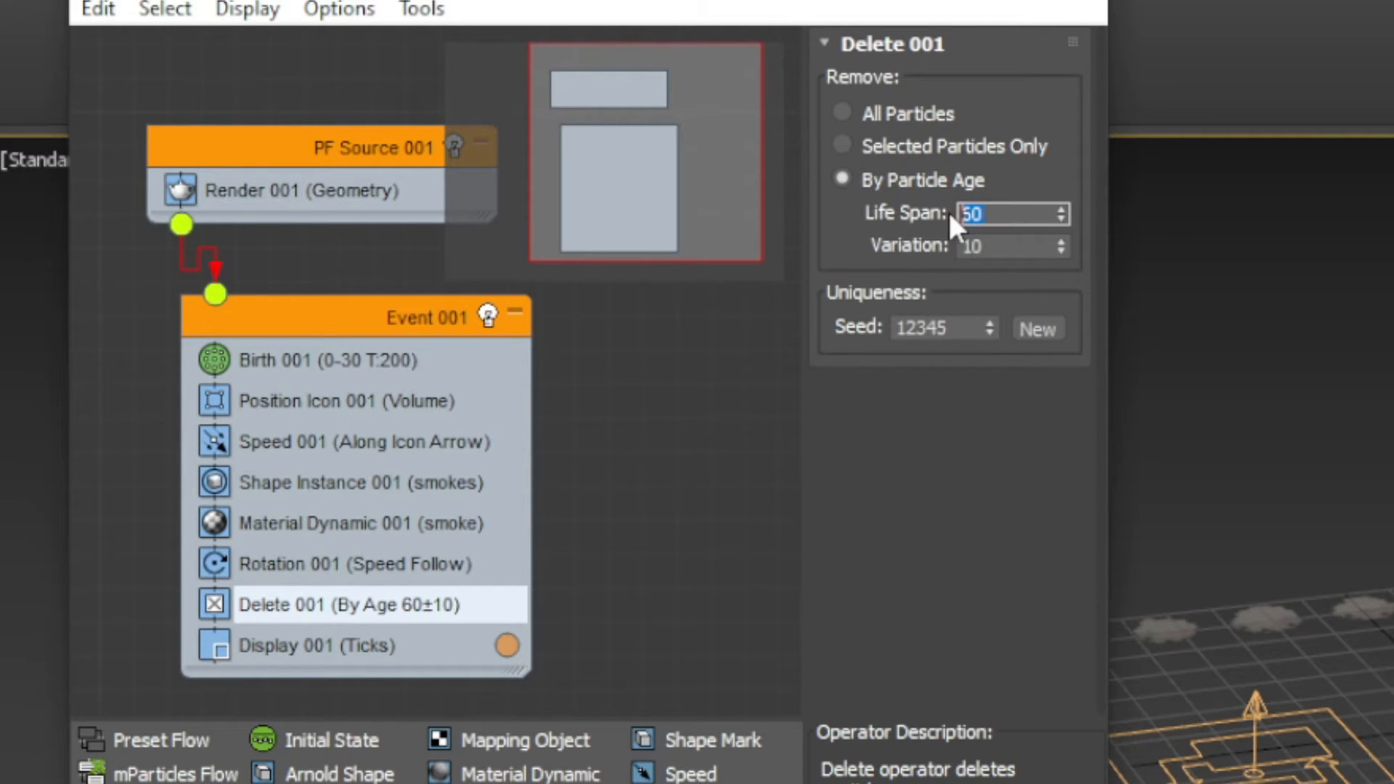
text(9)
key(Tab)
text(9)
Set the Display operator's type to Geometry and open its display colour for editing.
click(290, 657)
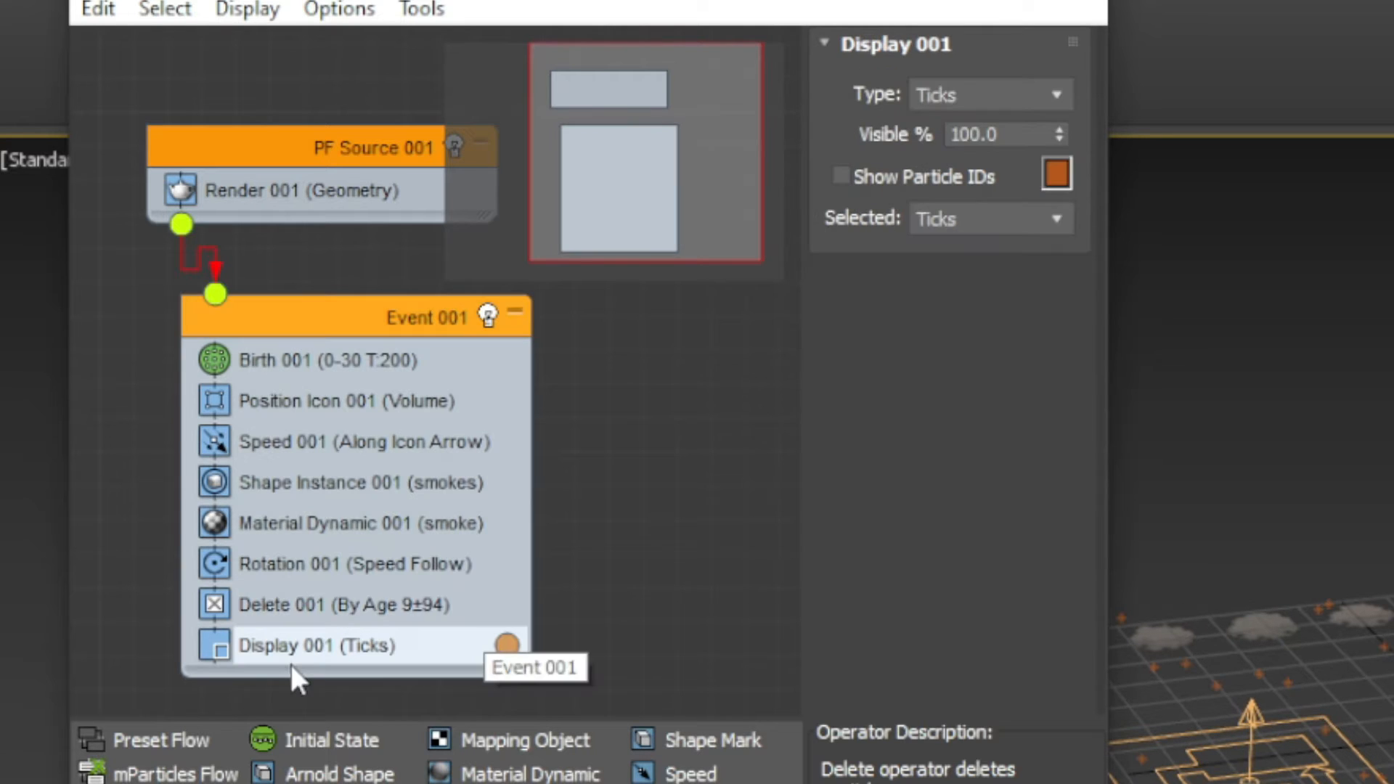
click(944, 95)
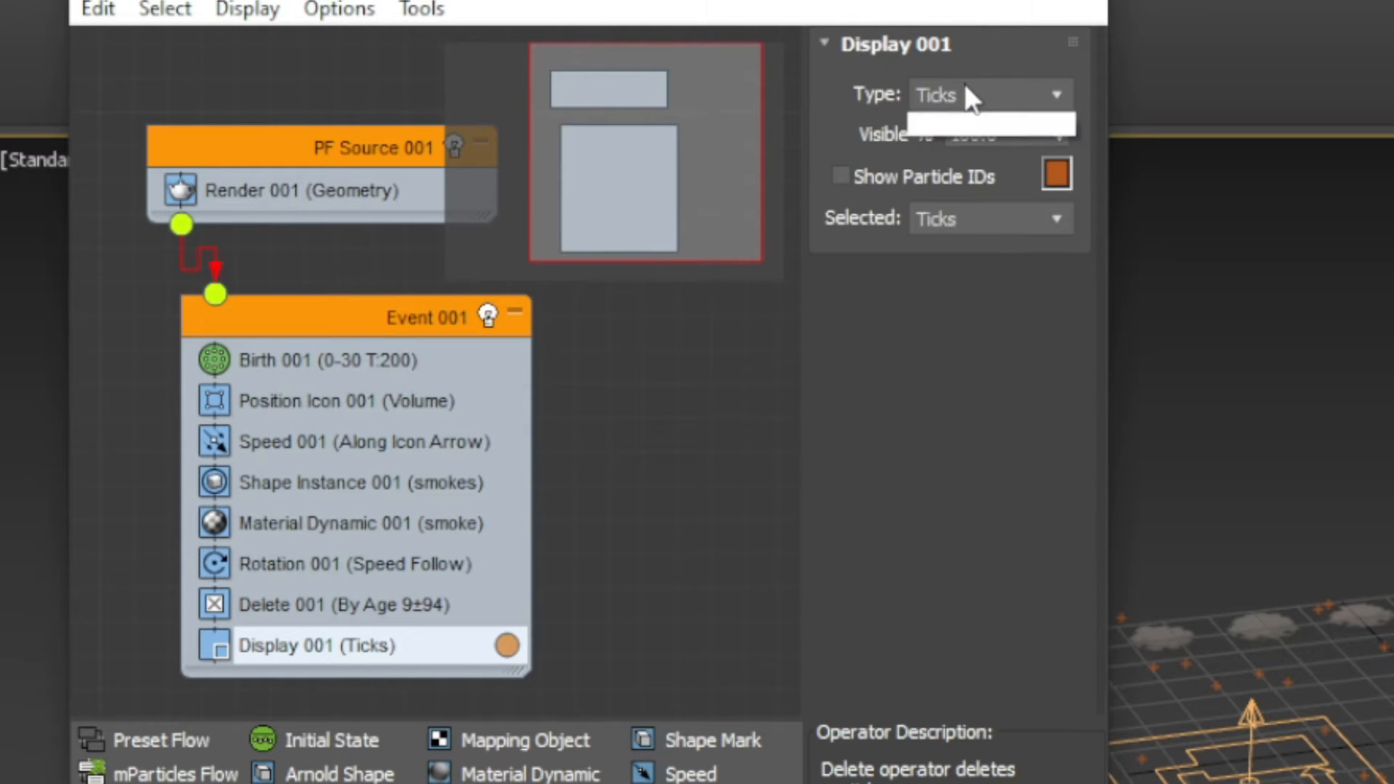
click(989, 255)
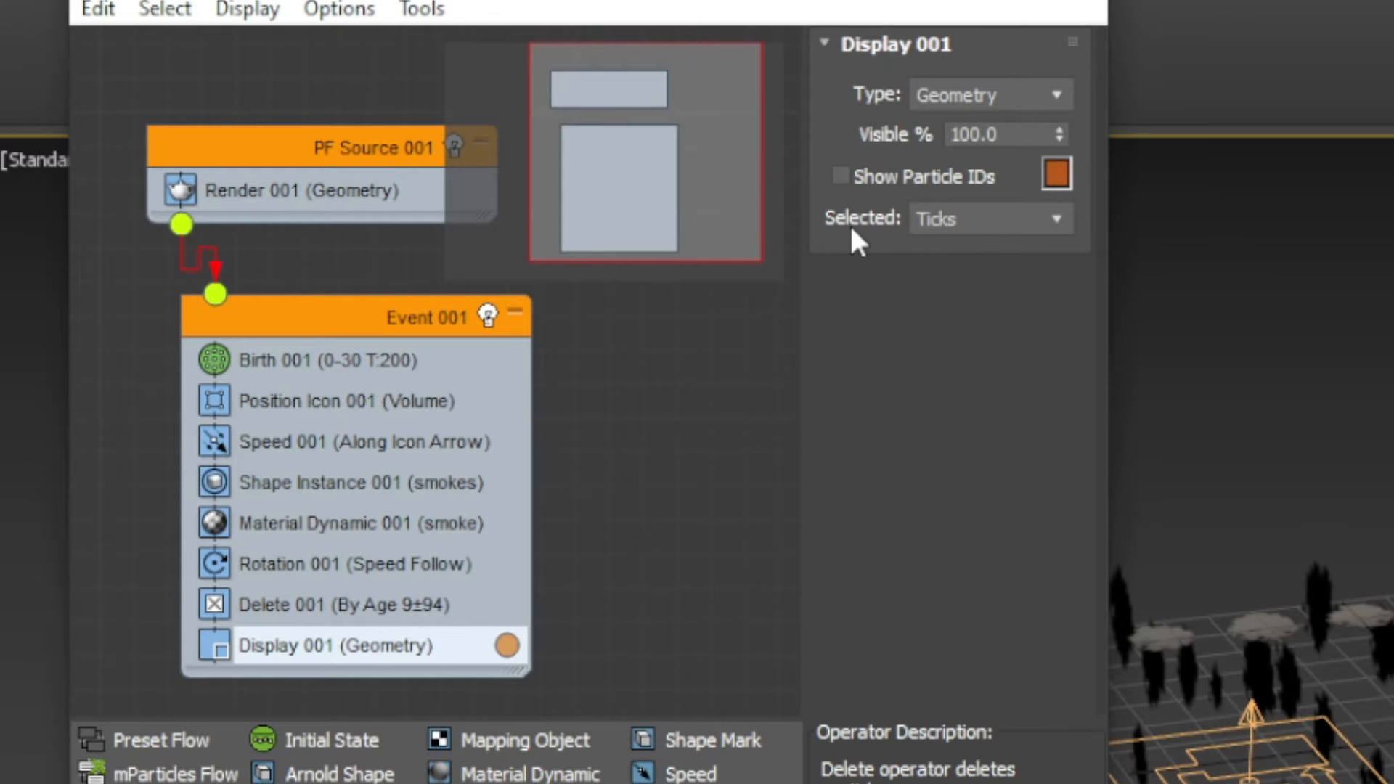
click(1057, 175)
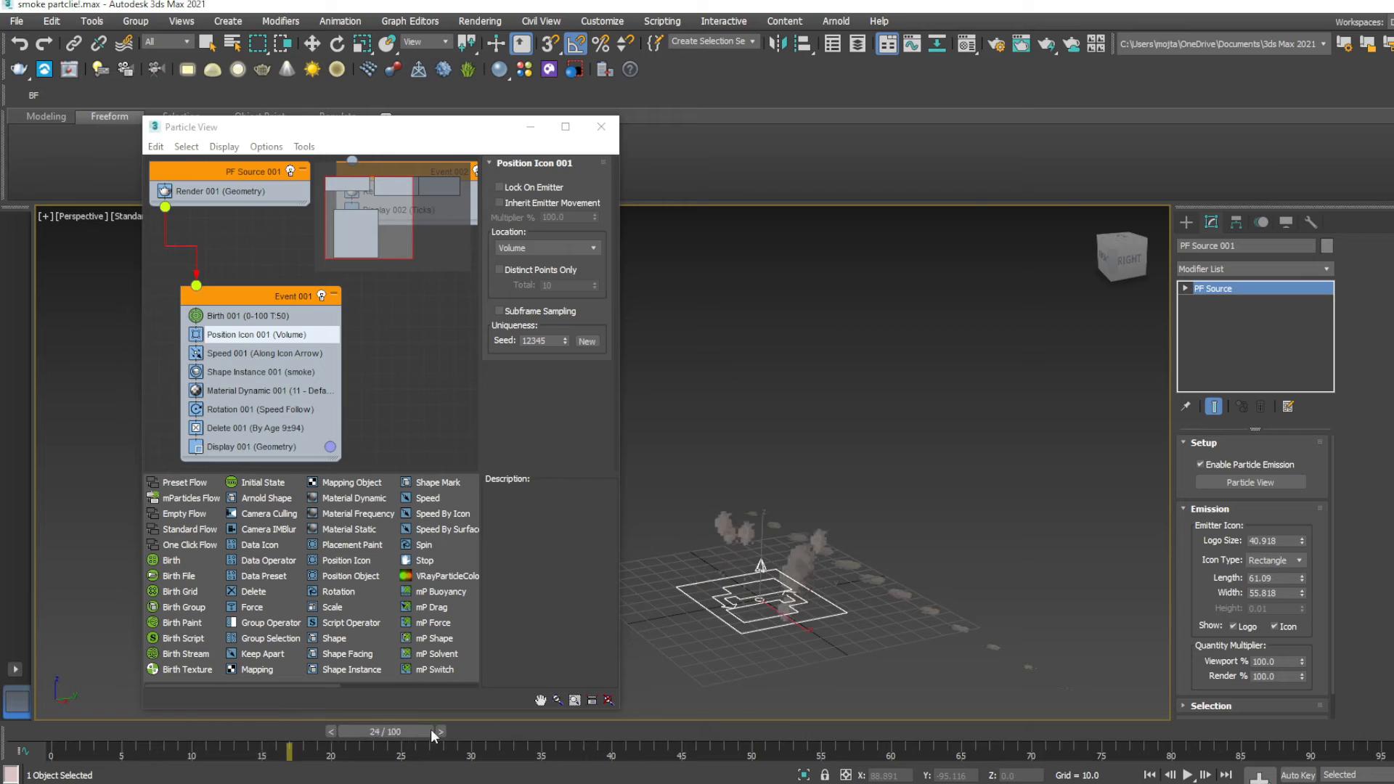
Preview the smoke particle animation in the viewport by scrubbing and playing the timeline.
alt+middle_drag(818, 648, 736, 718)
drag(740, 732, 970, 733)
click(208, 44)
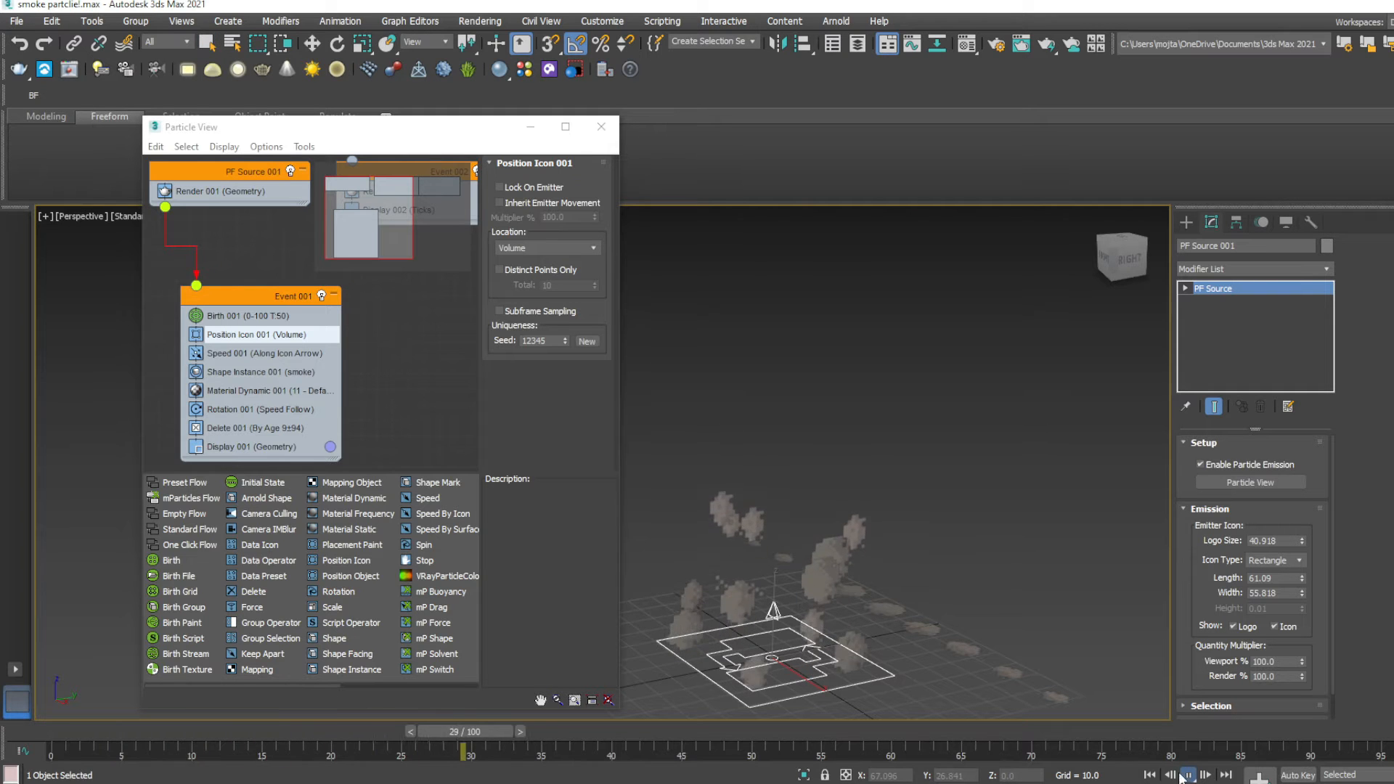
click(1188, 774)
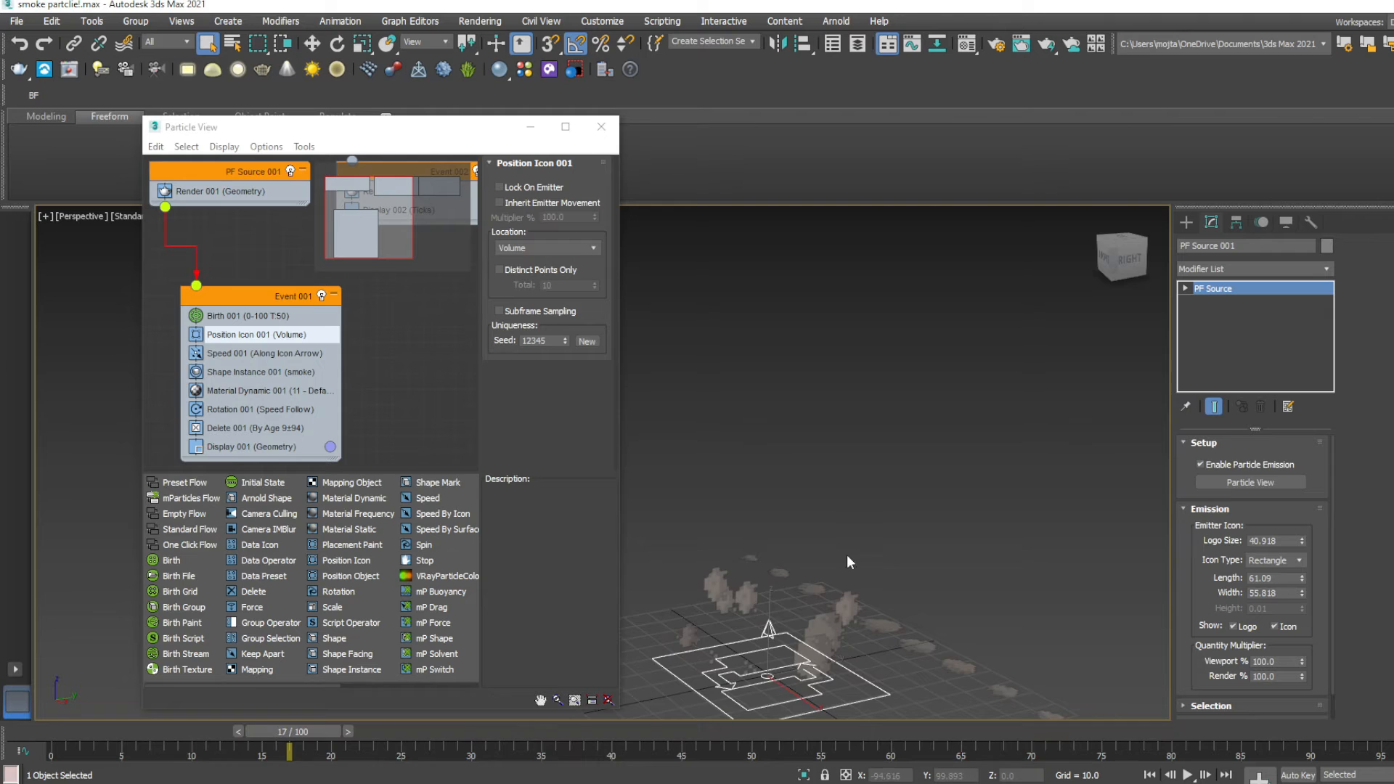
drag(308, 732, 1363, 703)
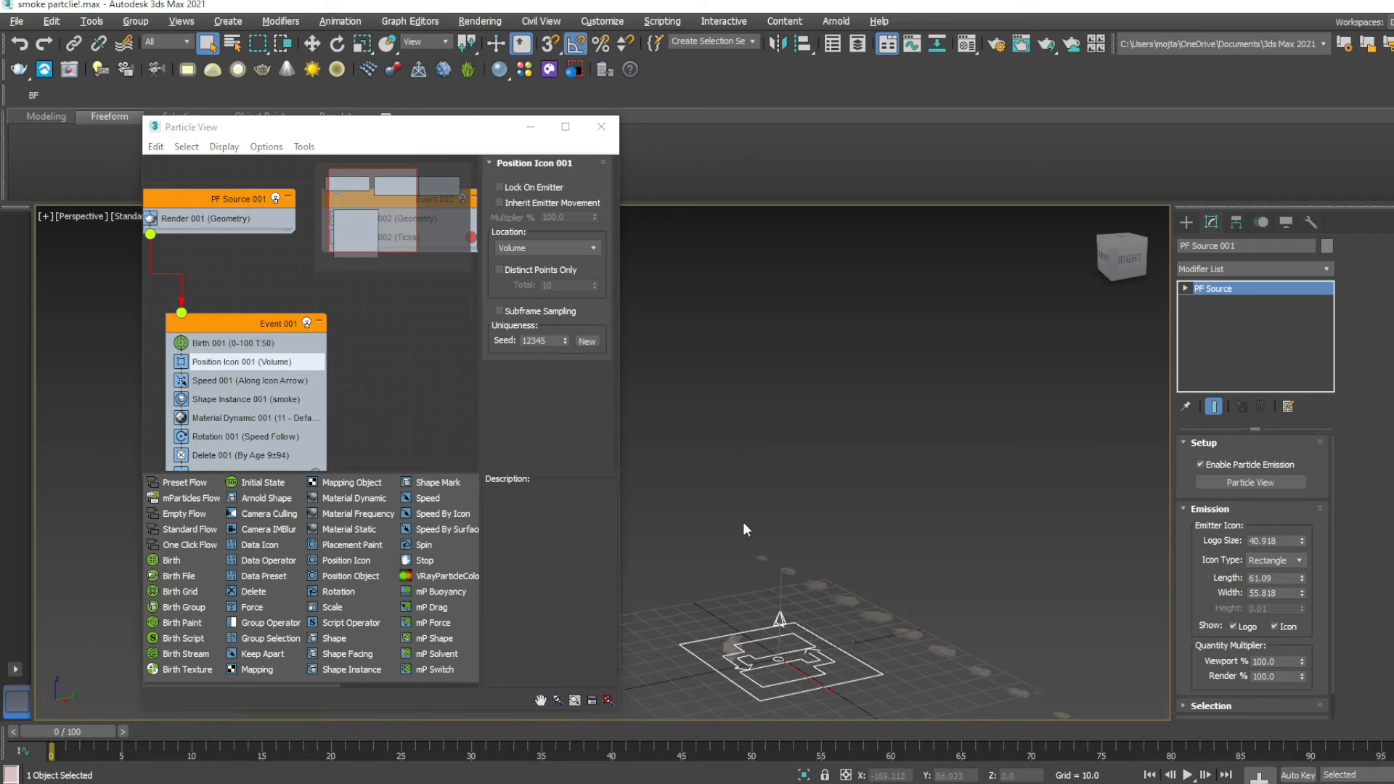
alt+middle_drag(743, 523, 722, 553)
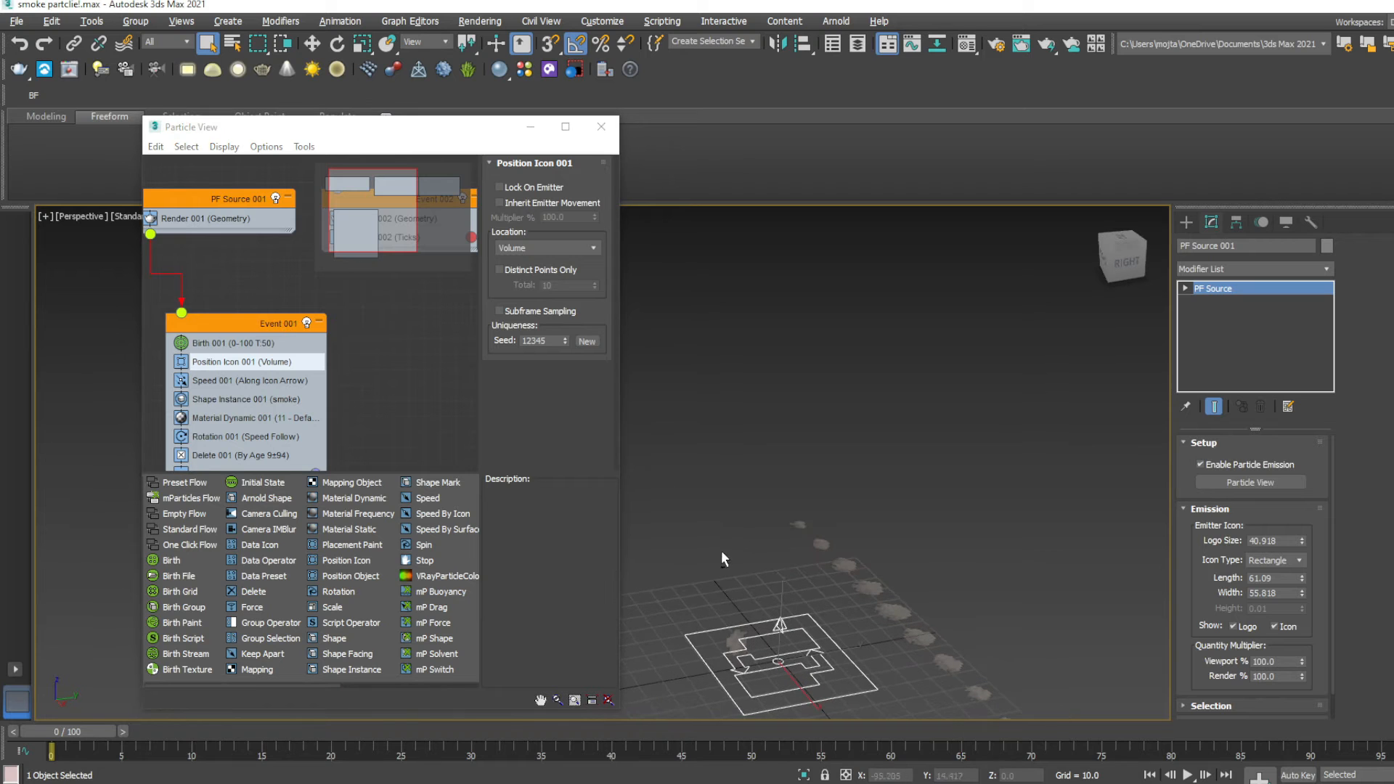
Delete the unconnected Event 002 and its neighbouring event from the particle flow.
scroll(248, 301, down, 1)
middle_drag(249, 299, 279, 296)
middle_drag(359, 625, 291, 608)
scroll(292, 608, down, 1)
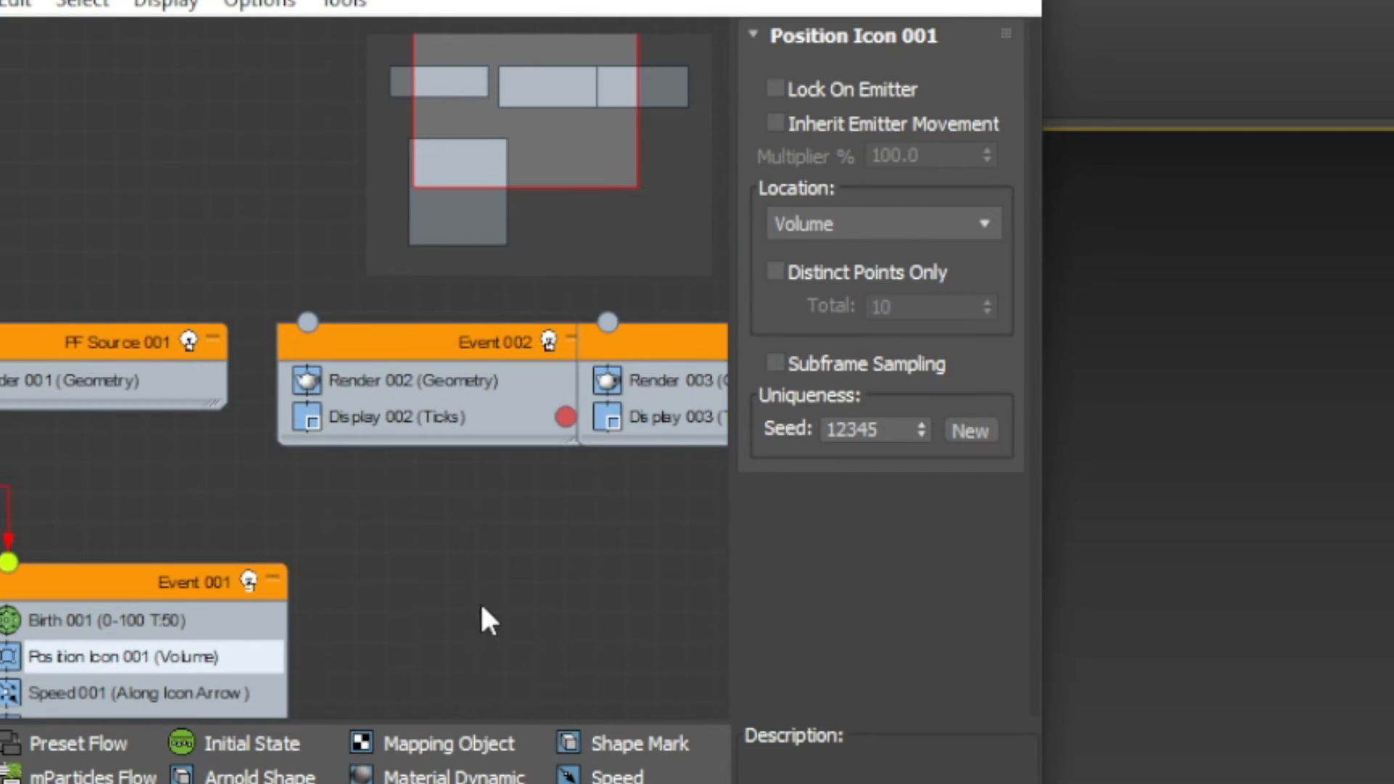
drag(608, 561, 480, 335)
key(Delete)
middle_drag(215, 492, 249, 250)
Set the Birth operator's Emit Start to 15 and Emit Stop to 60, and play the animation.
click(252, 266)
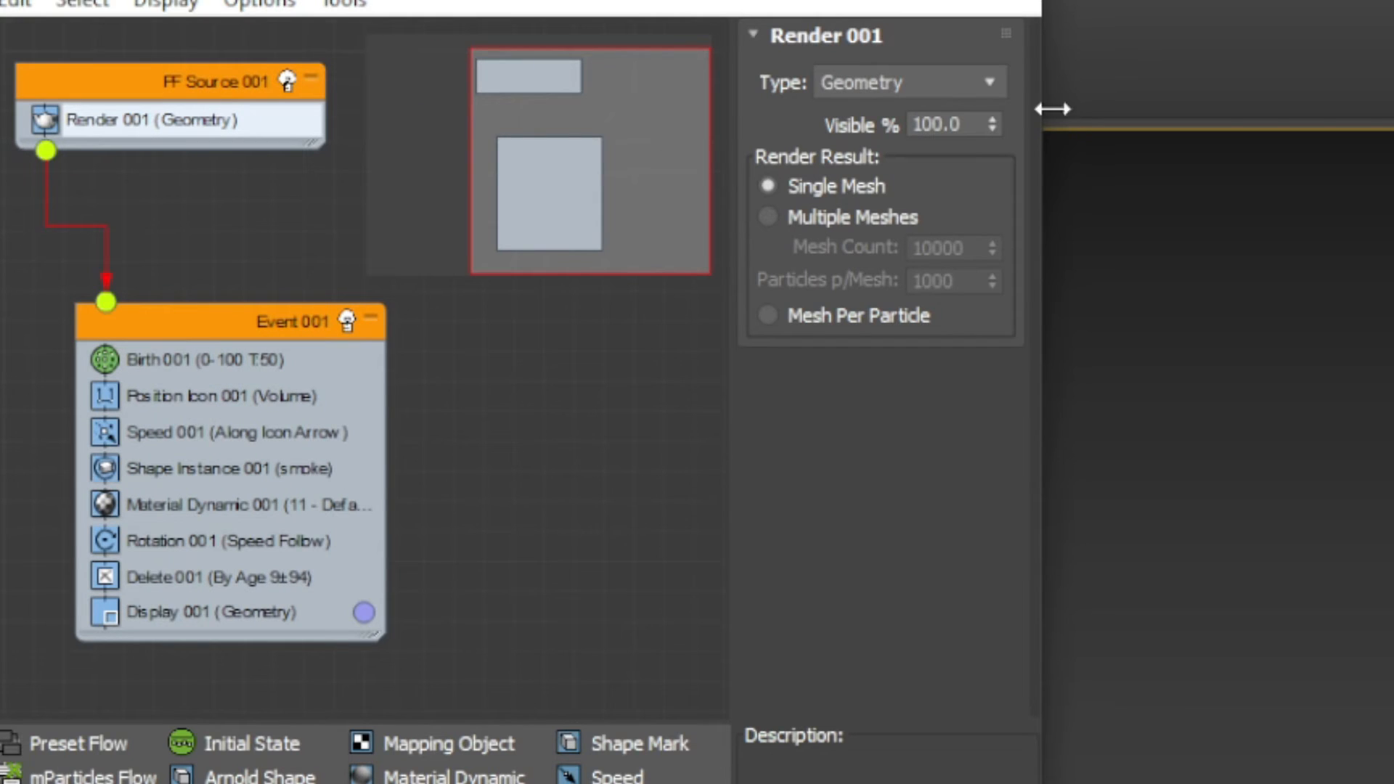
click(874, 90)
click(875, 90)
click(874, 90)
click(871, 90)
click(157, 361)
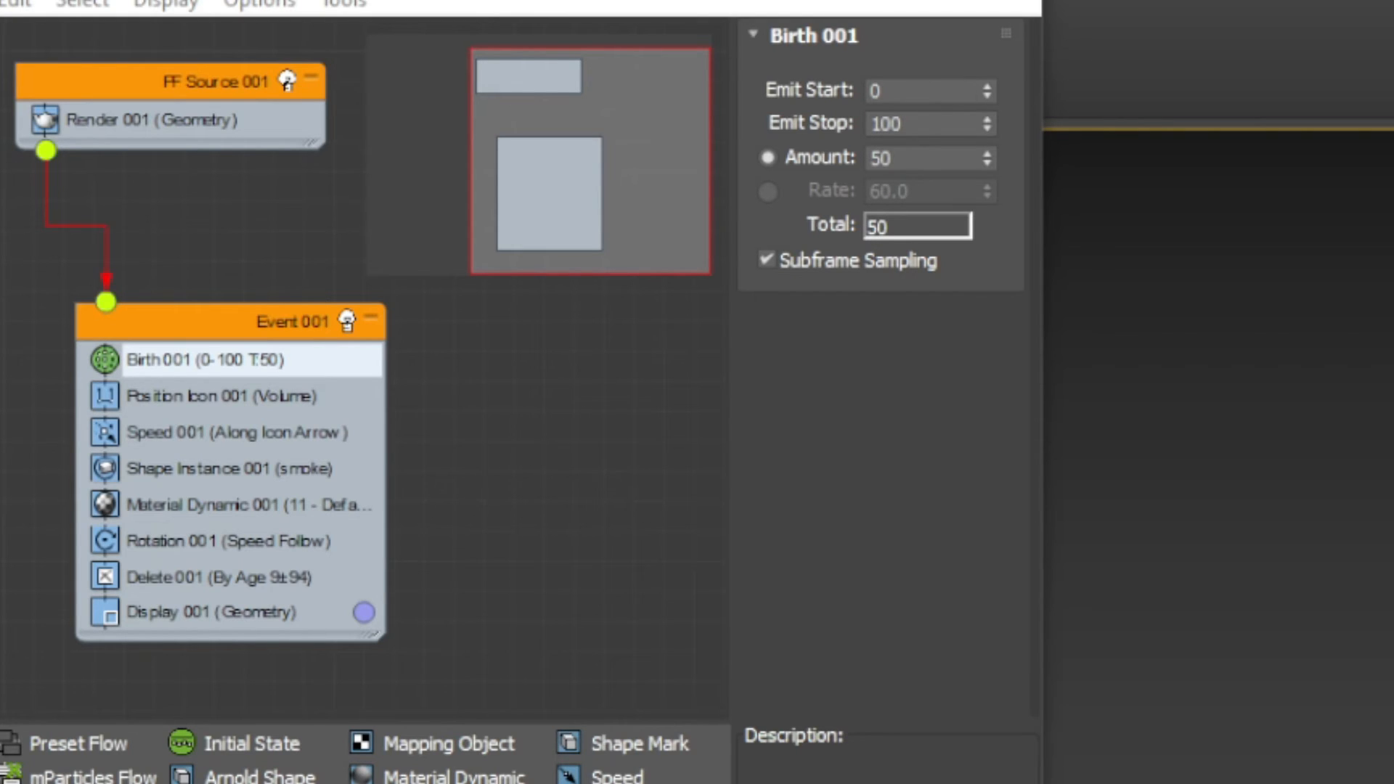
double_click(900, 91)
text(15)
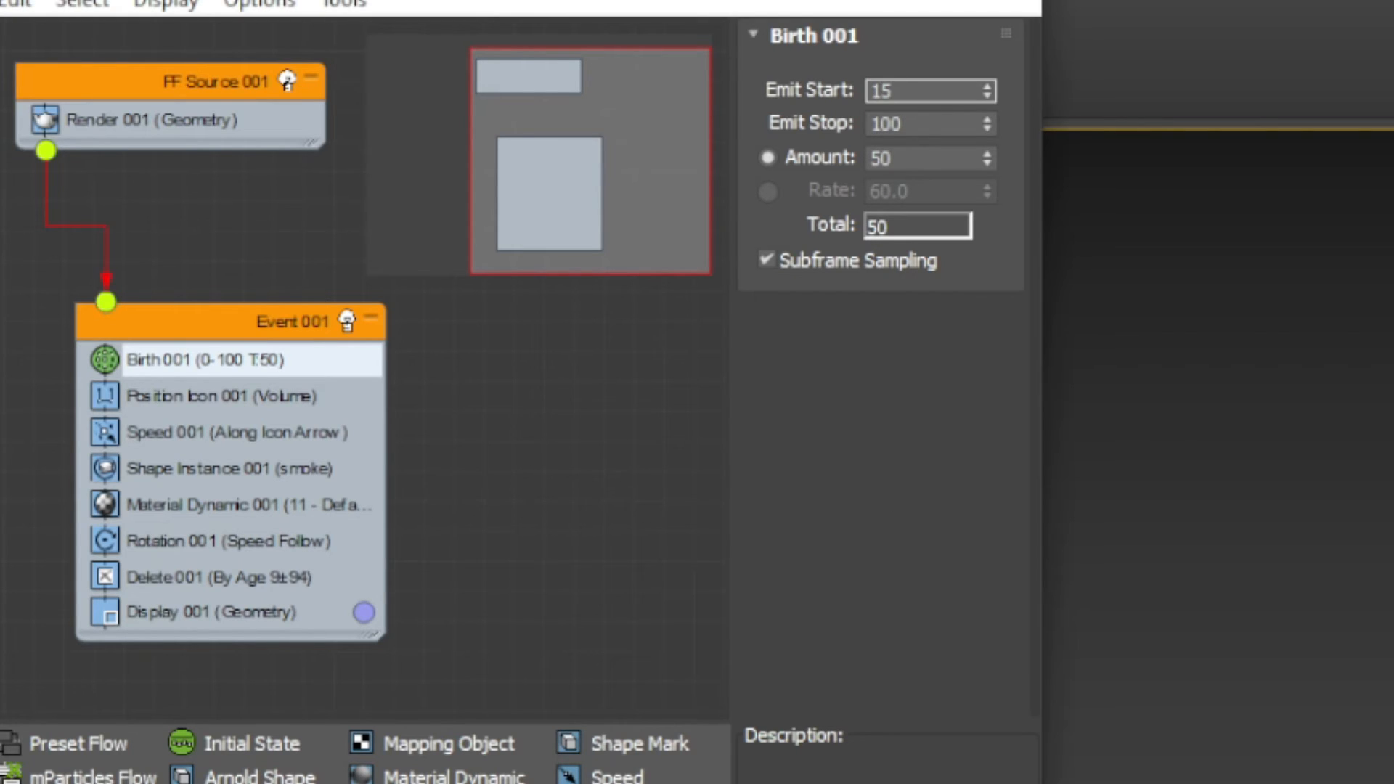
key(Return)
double_click(889, 124)
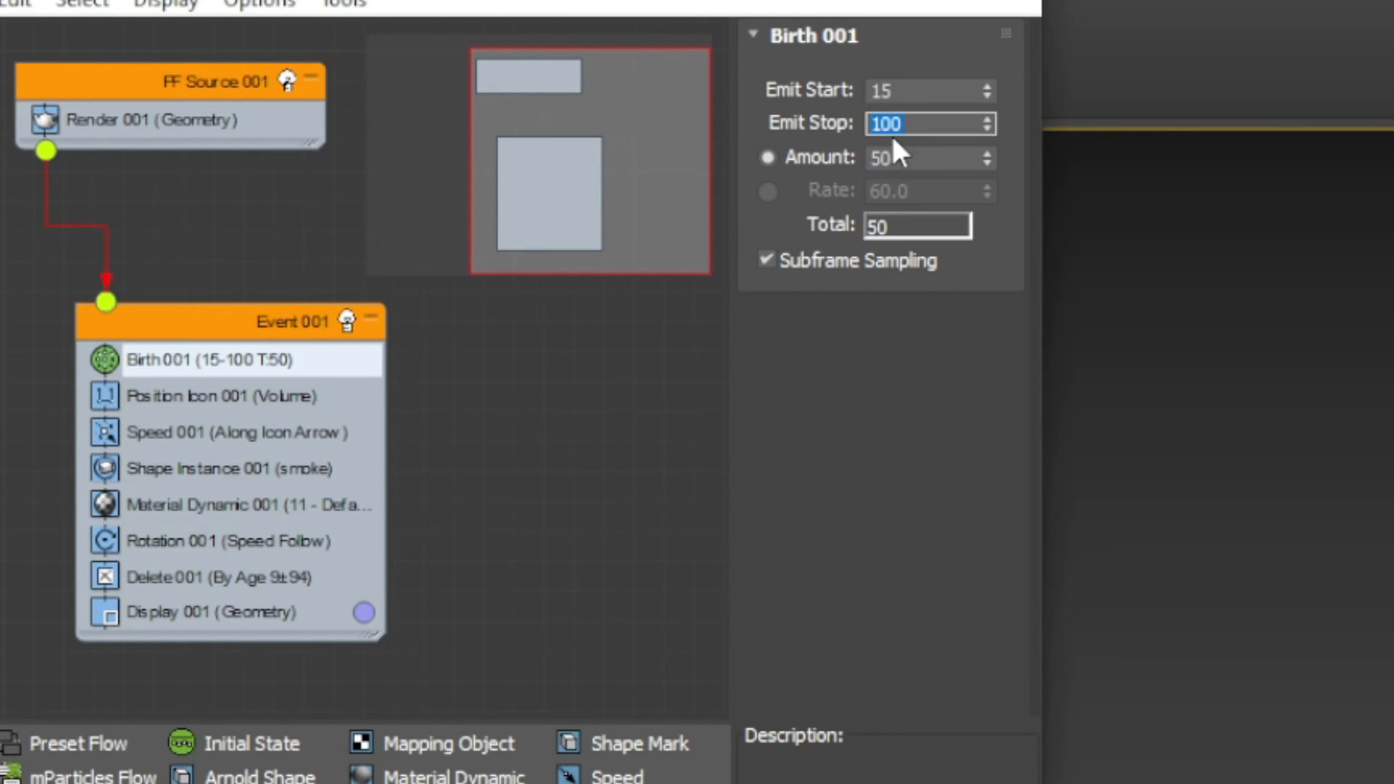
text(60)
key(Return)
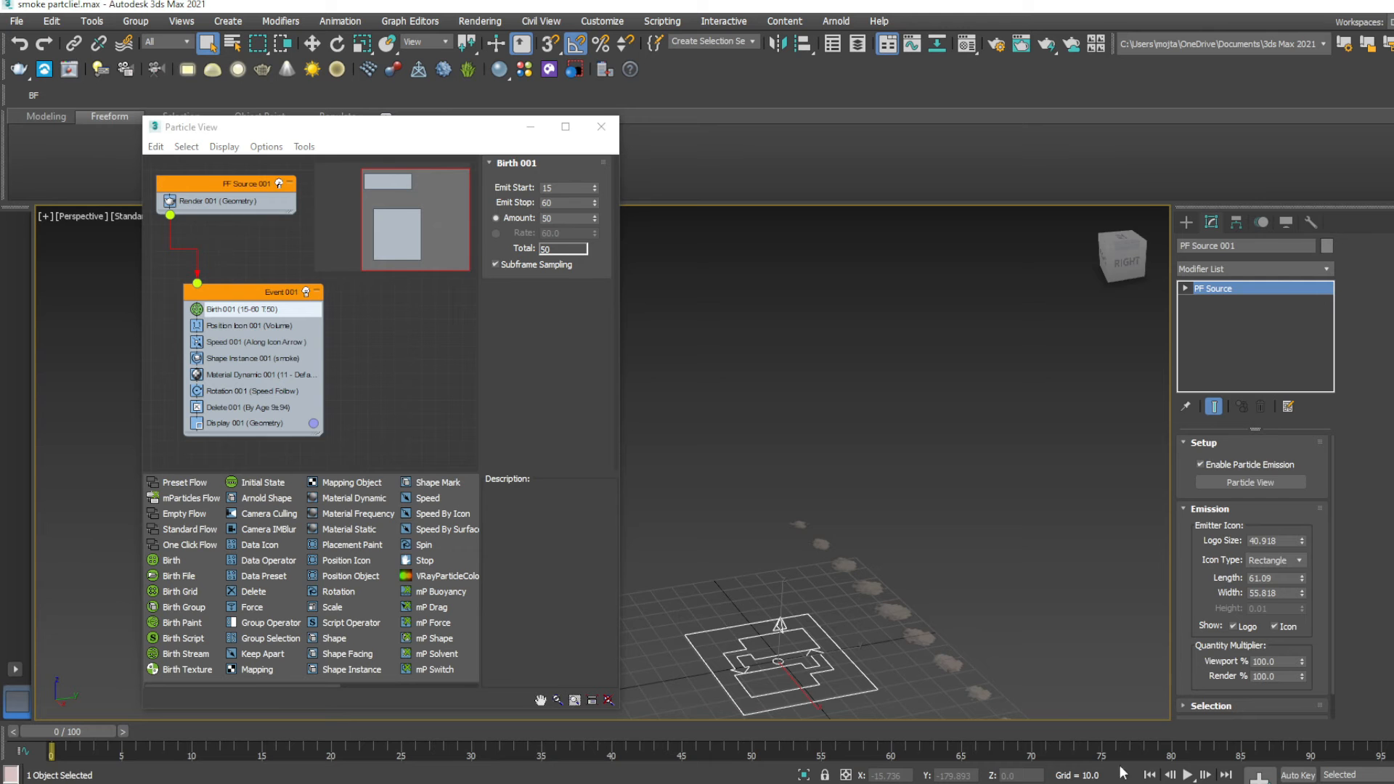
click(1191, 775)
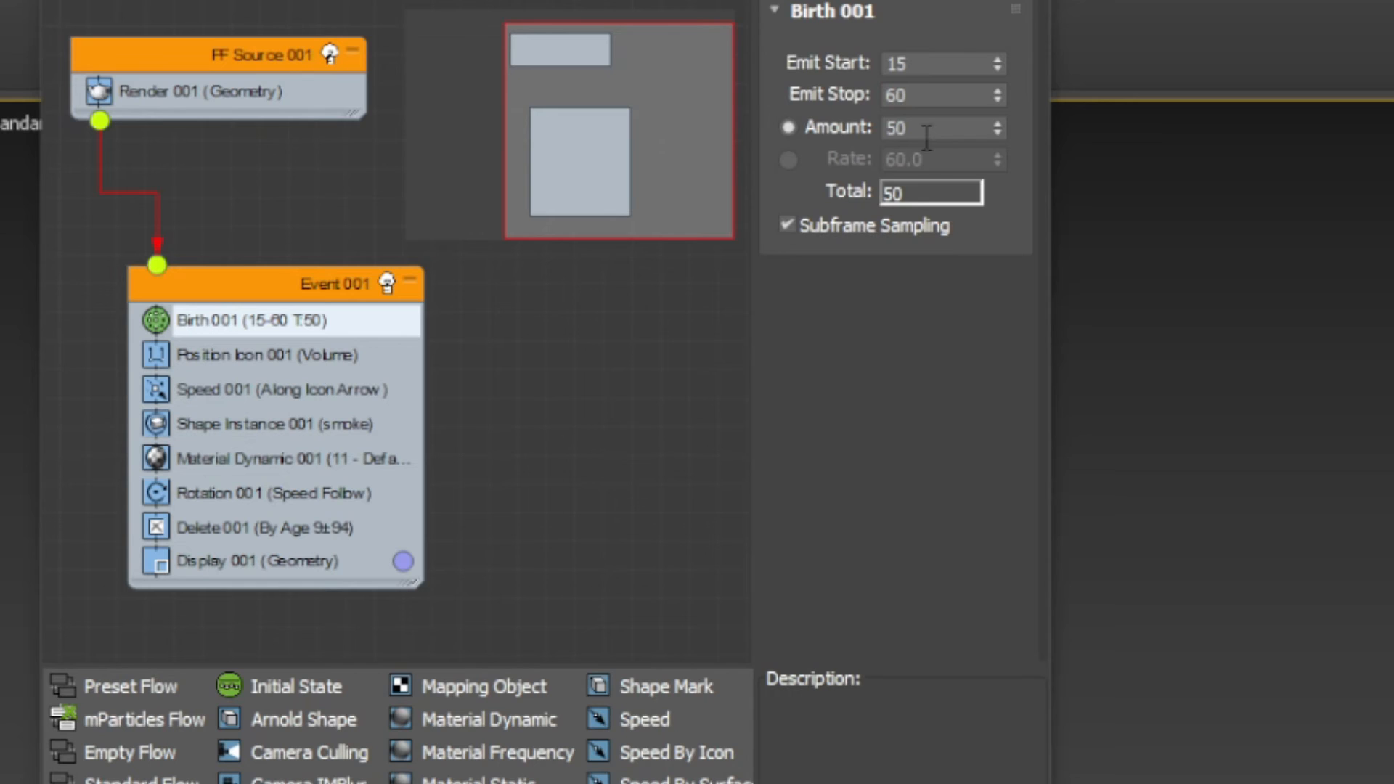
Restore the Birth operator's Emit Start to 0 and Emit Stop to 100, and open the Position Icon operator's settings.
drag(561, 220, 516, 224)
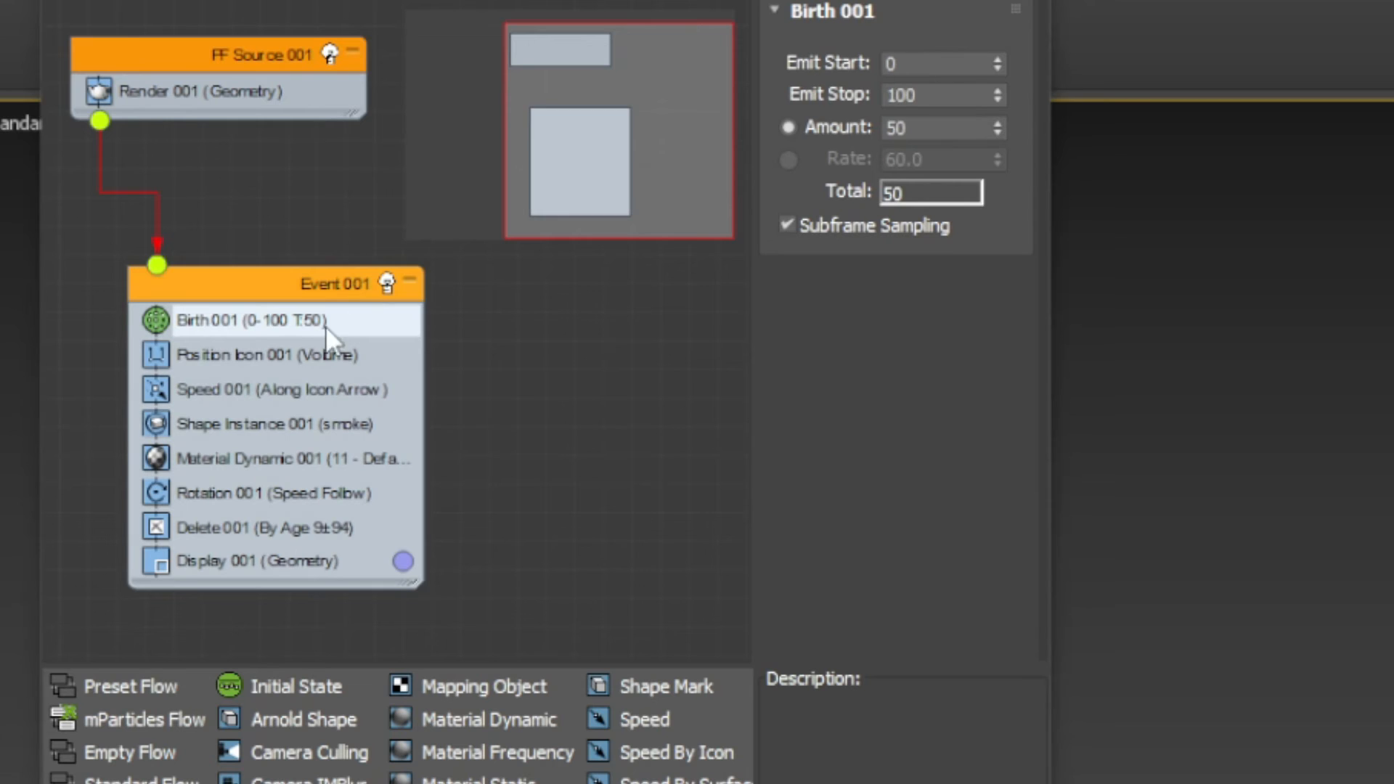
click(246, 351)
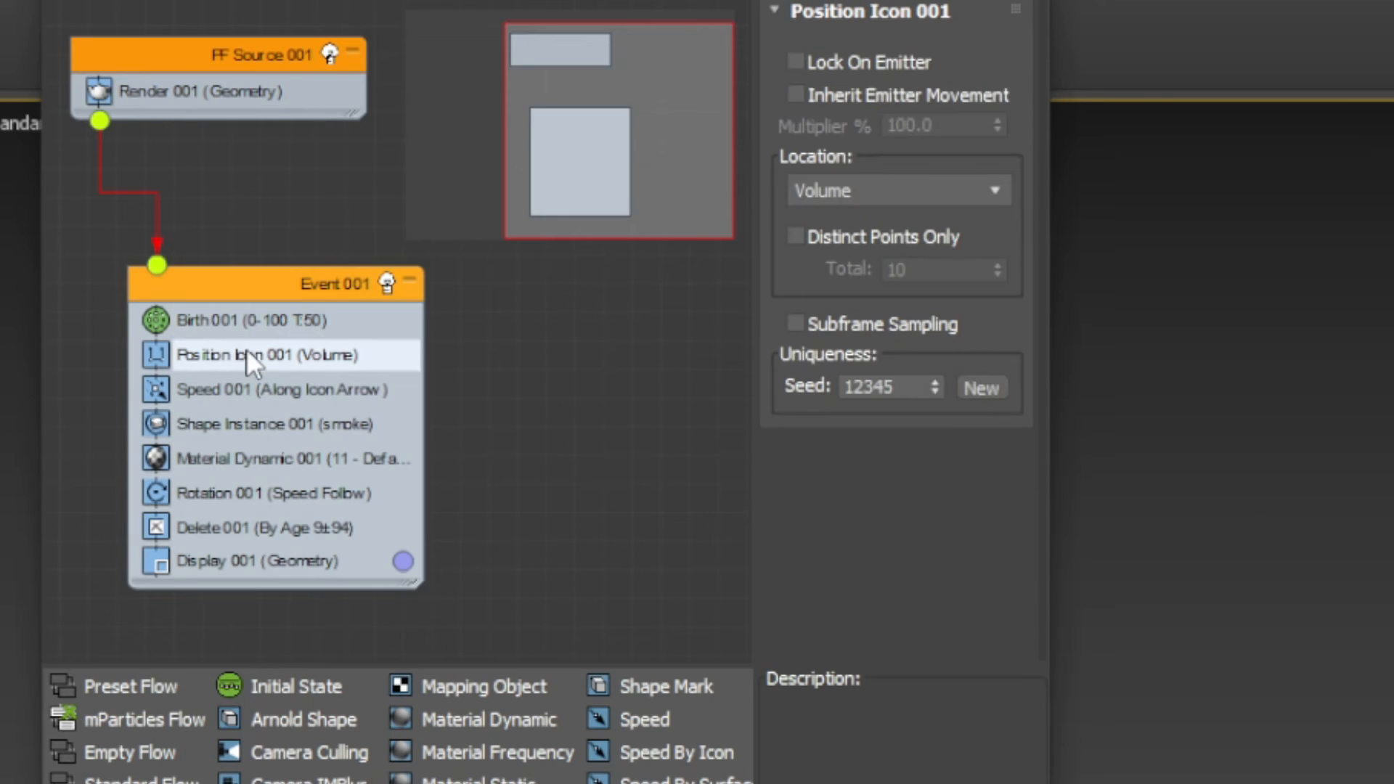
Review the settings of Event 001's Position Icon, Speed, Shape Instance, Material Dynamic, Rotation, Delete and Display operators in turn.
scroll(233, 358, up, 2)
middle_drag(301, 434, 307, 411)
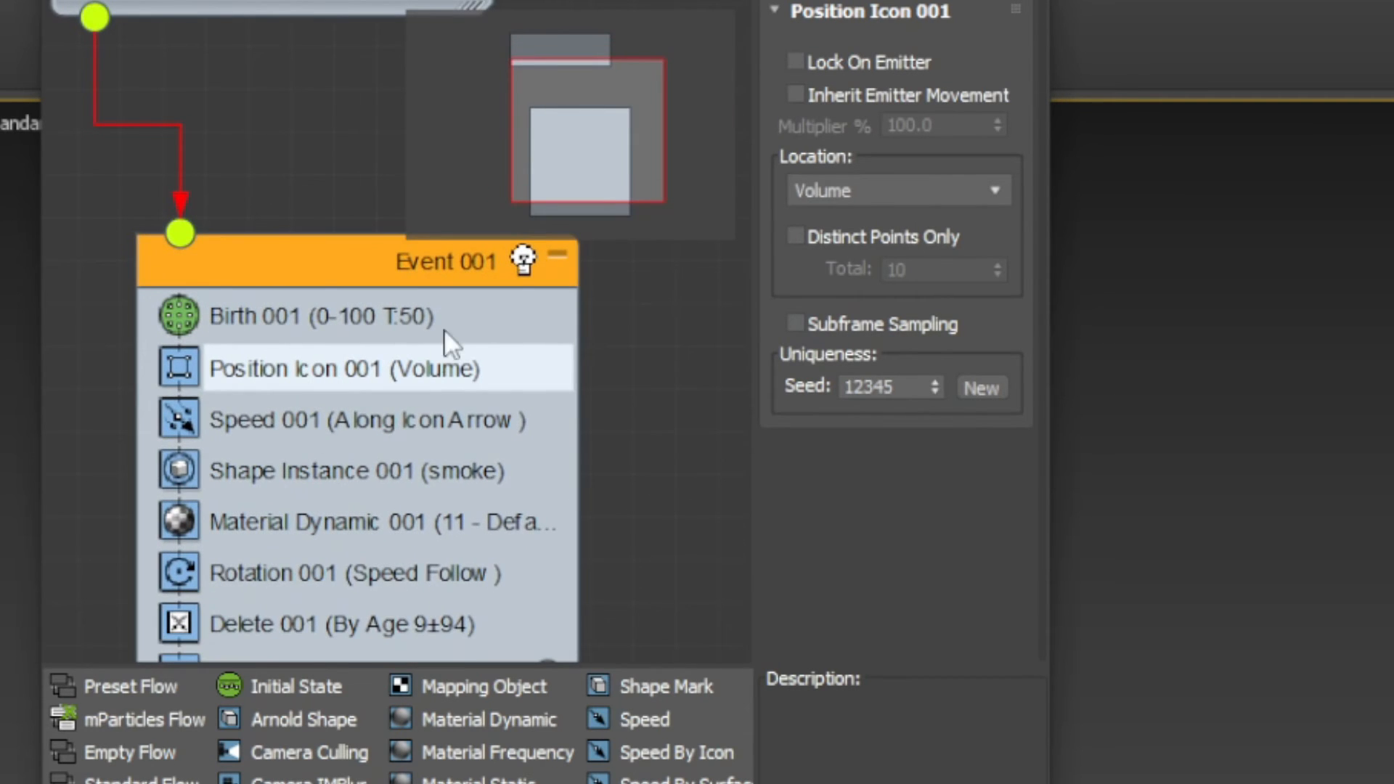
click(864, 187)
click(864, 188)
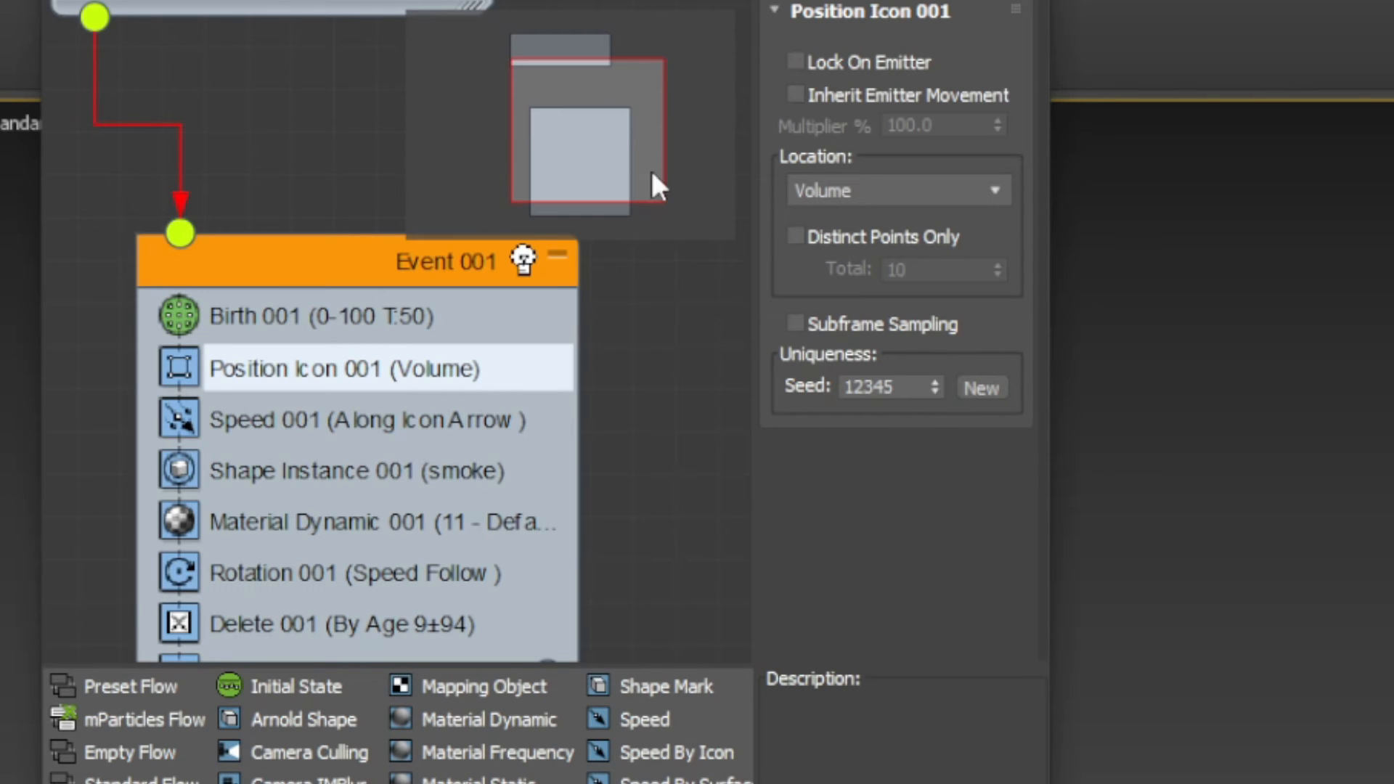
click(246, 424)
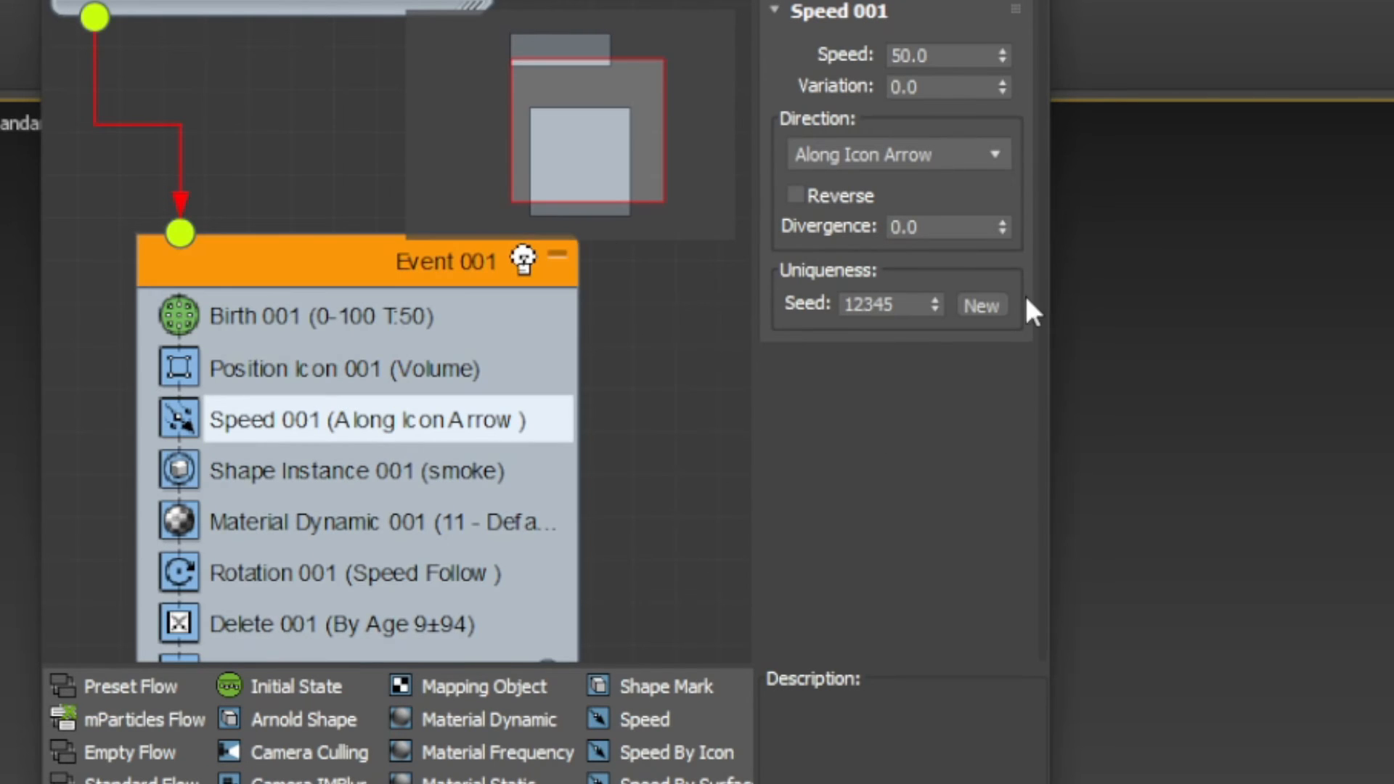
click(299, 470)
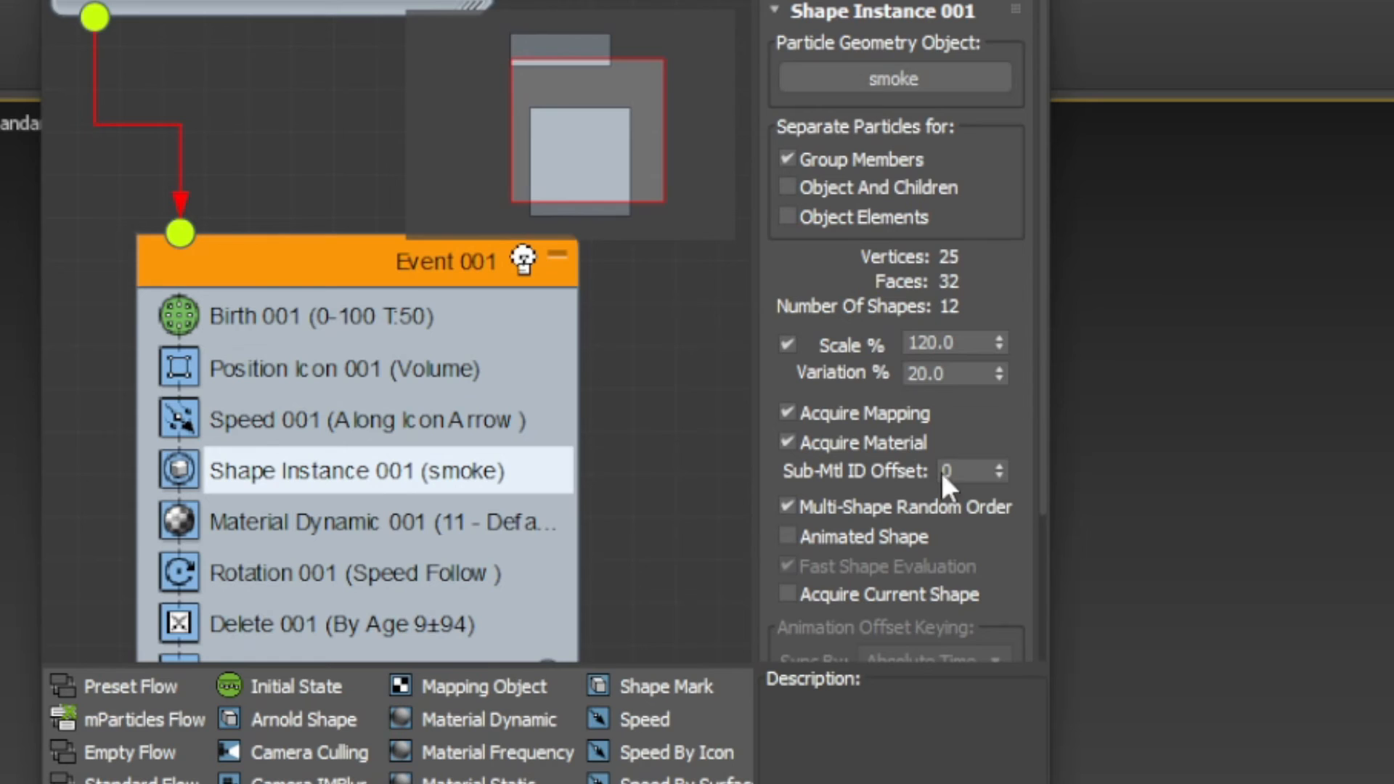
click(443, 520)
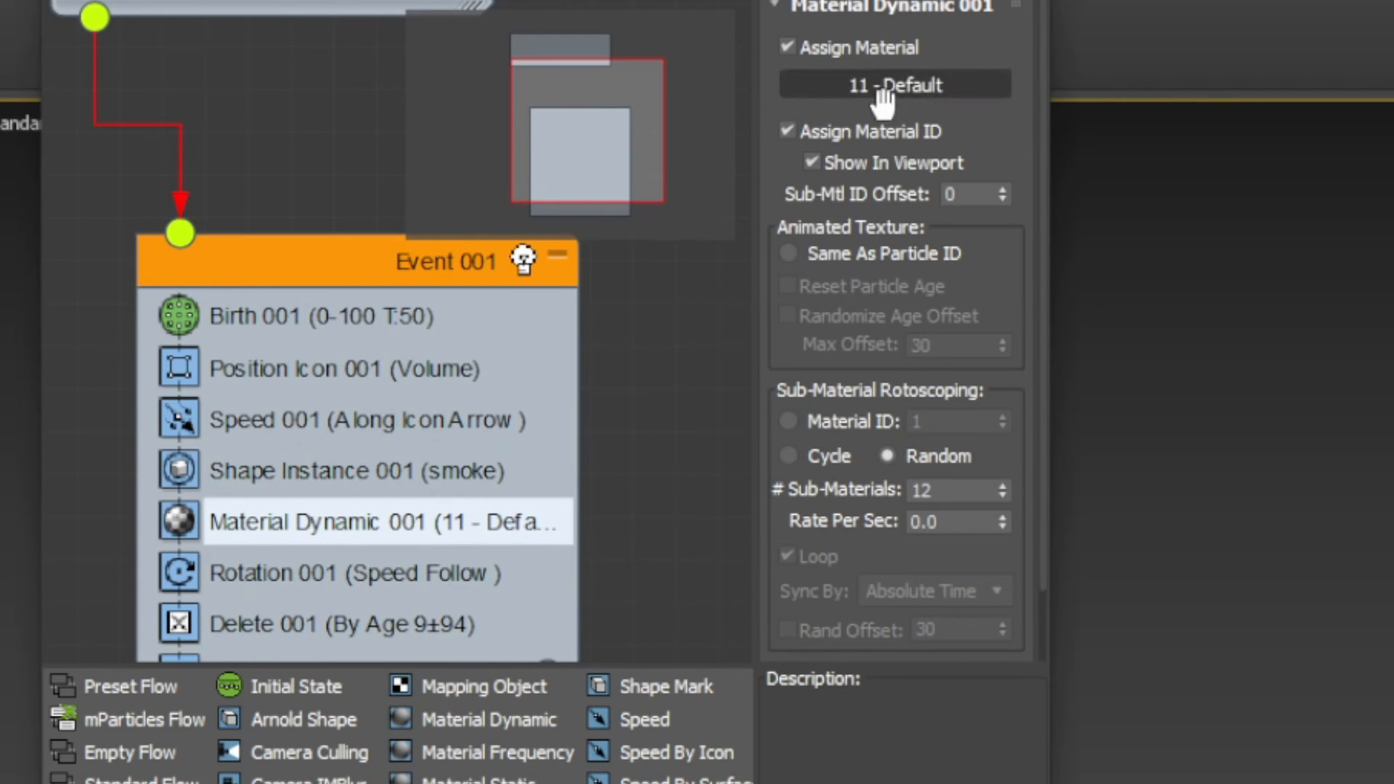
click(495, 578)
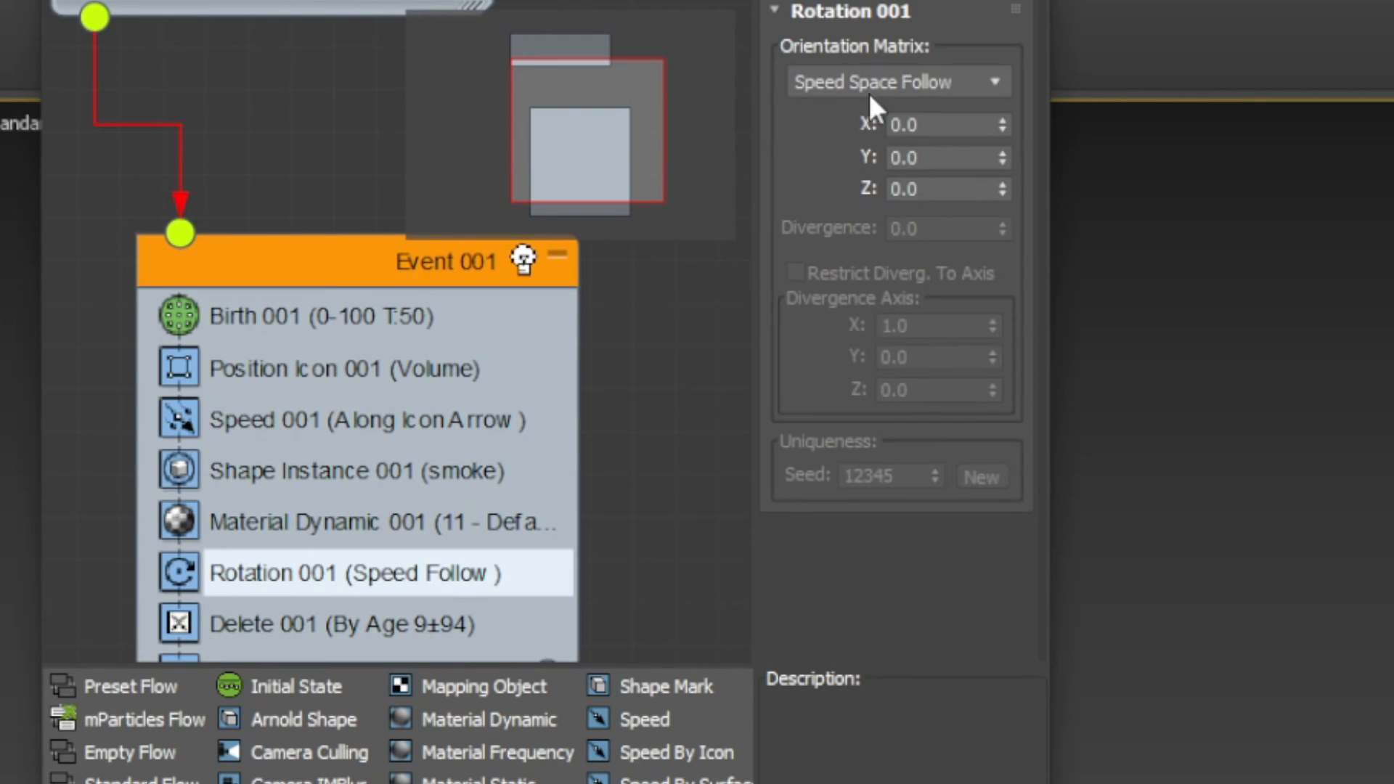
click(486, 624)
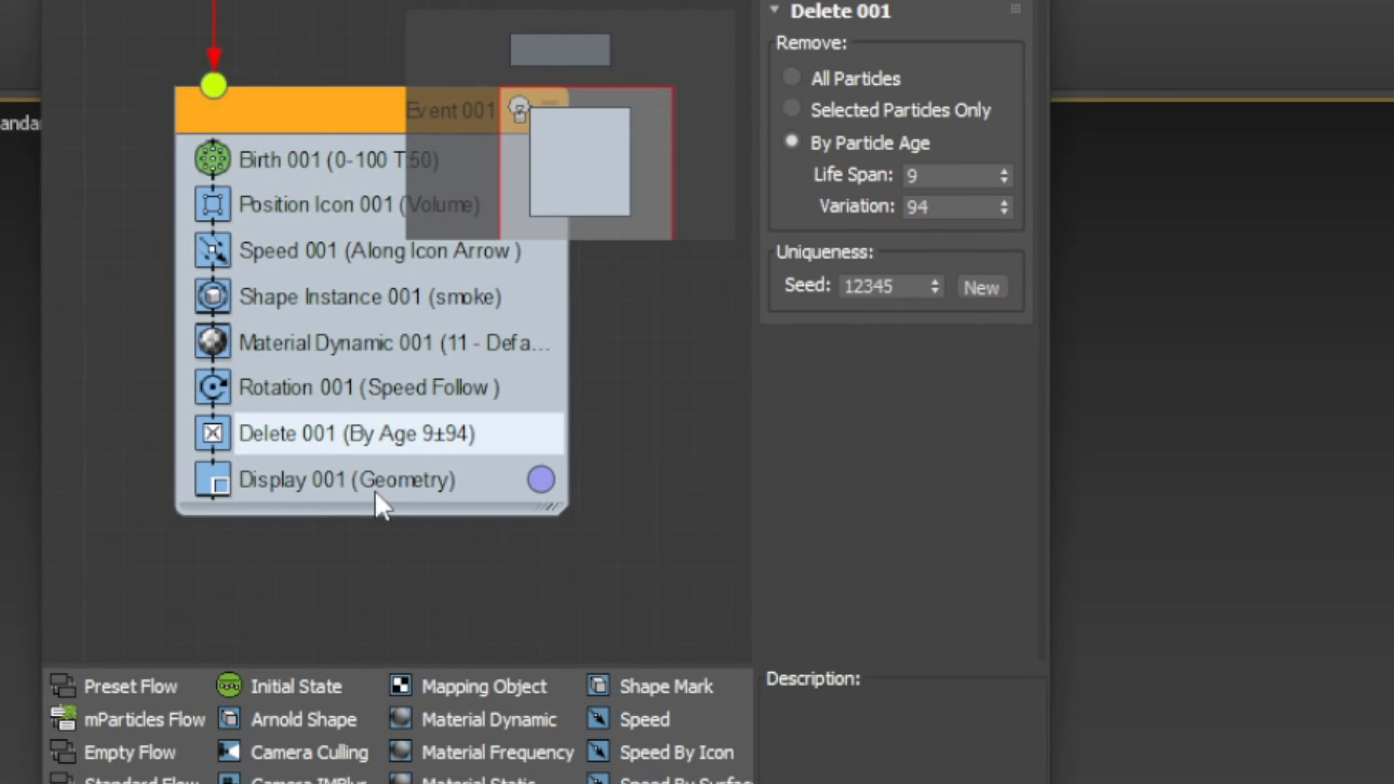
click(374, 490)
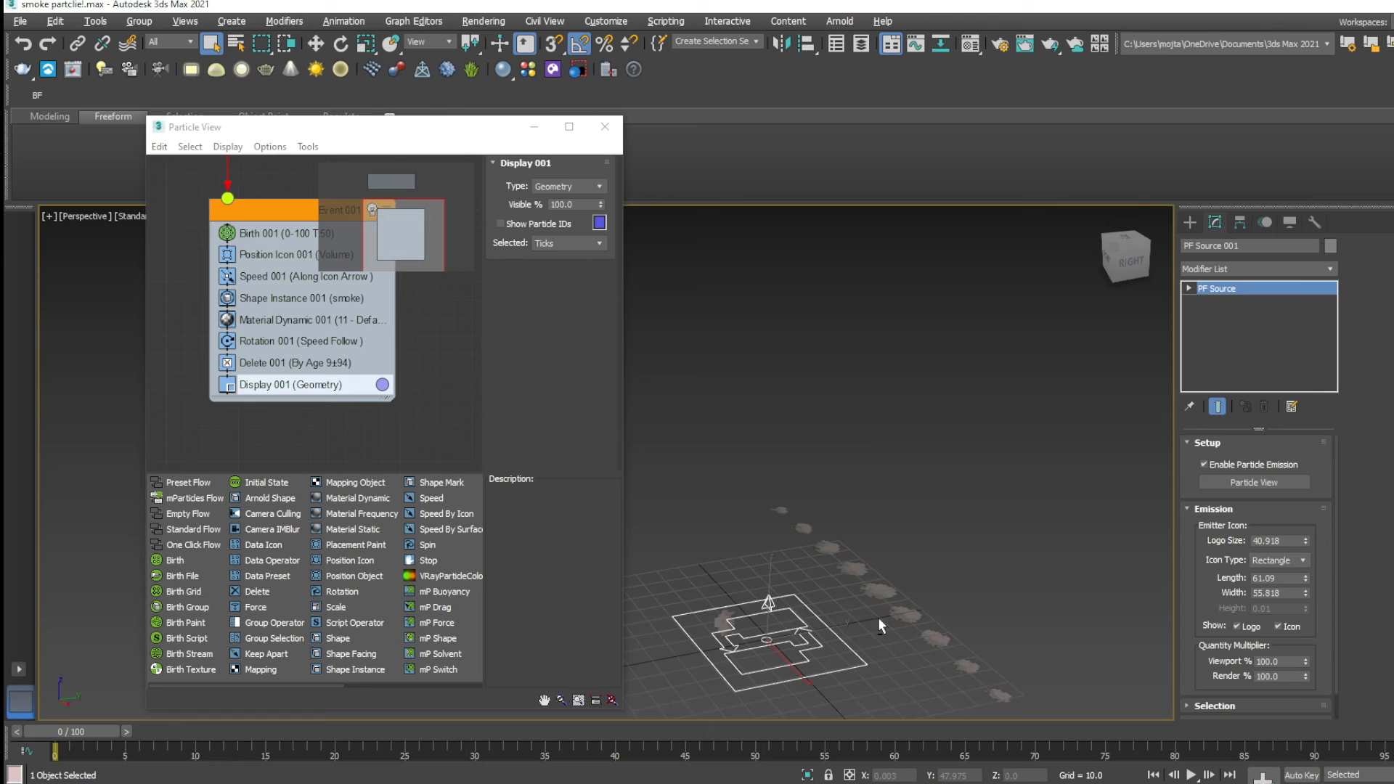
Scrub the smoke animation past frame 50 and examine the particles from the left and front sides.
alt+middle_drag(878, 619, 838, 584)
drag(85, 735, 774, 734)
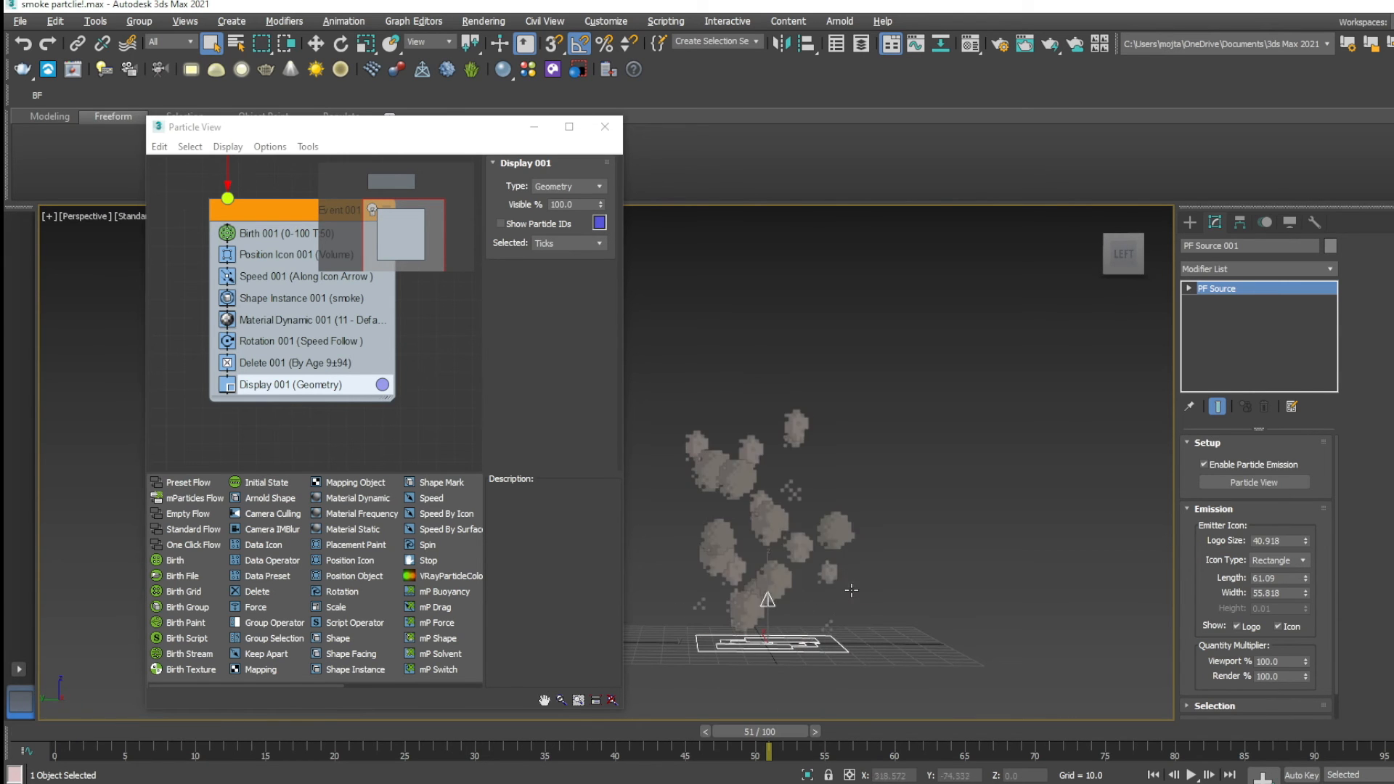
alt+middle_drag(822, 536, 728, 536)
drag(769, 740, 882, 735)
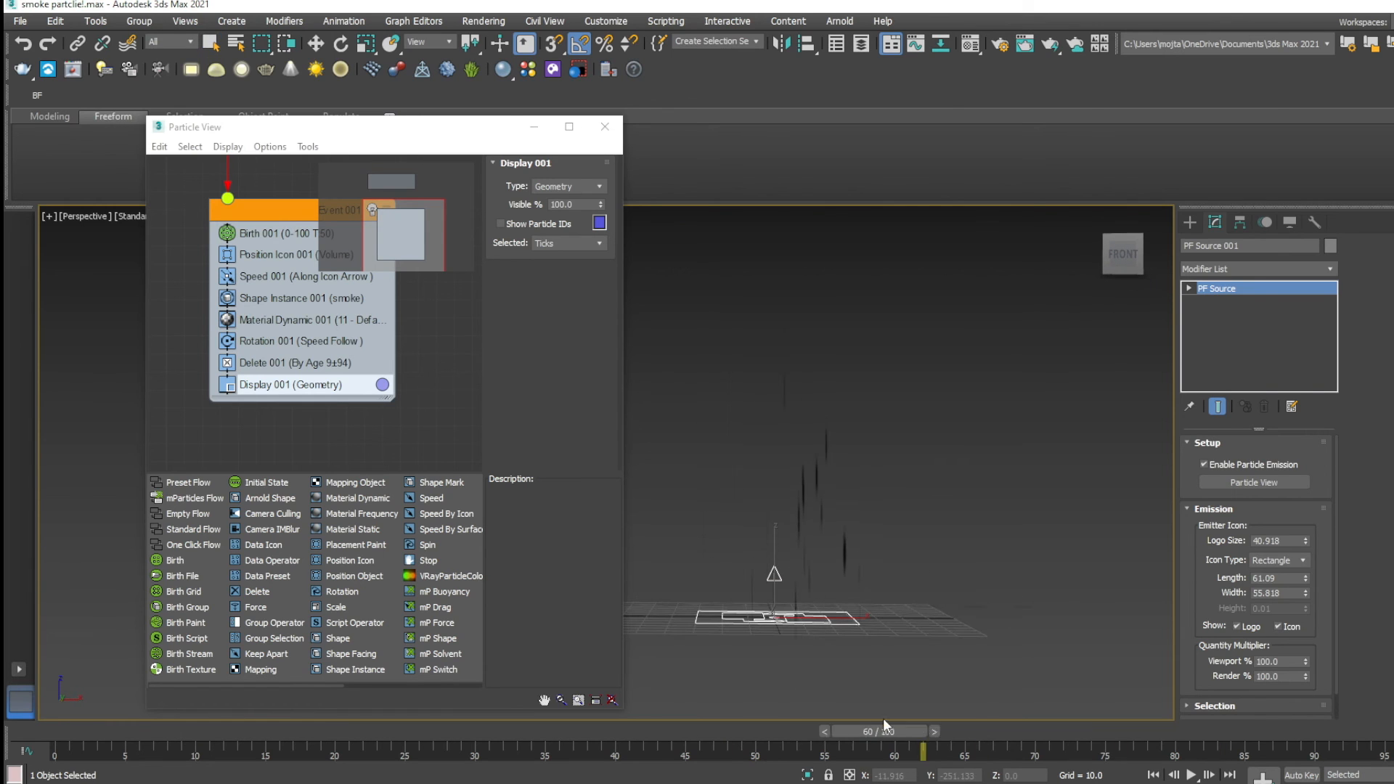
Increase the Shape Instance operator's Scale to about 137% to enlarge the smoke particles.
middle_drag(896, 644, 861, 663)
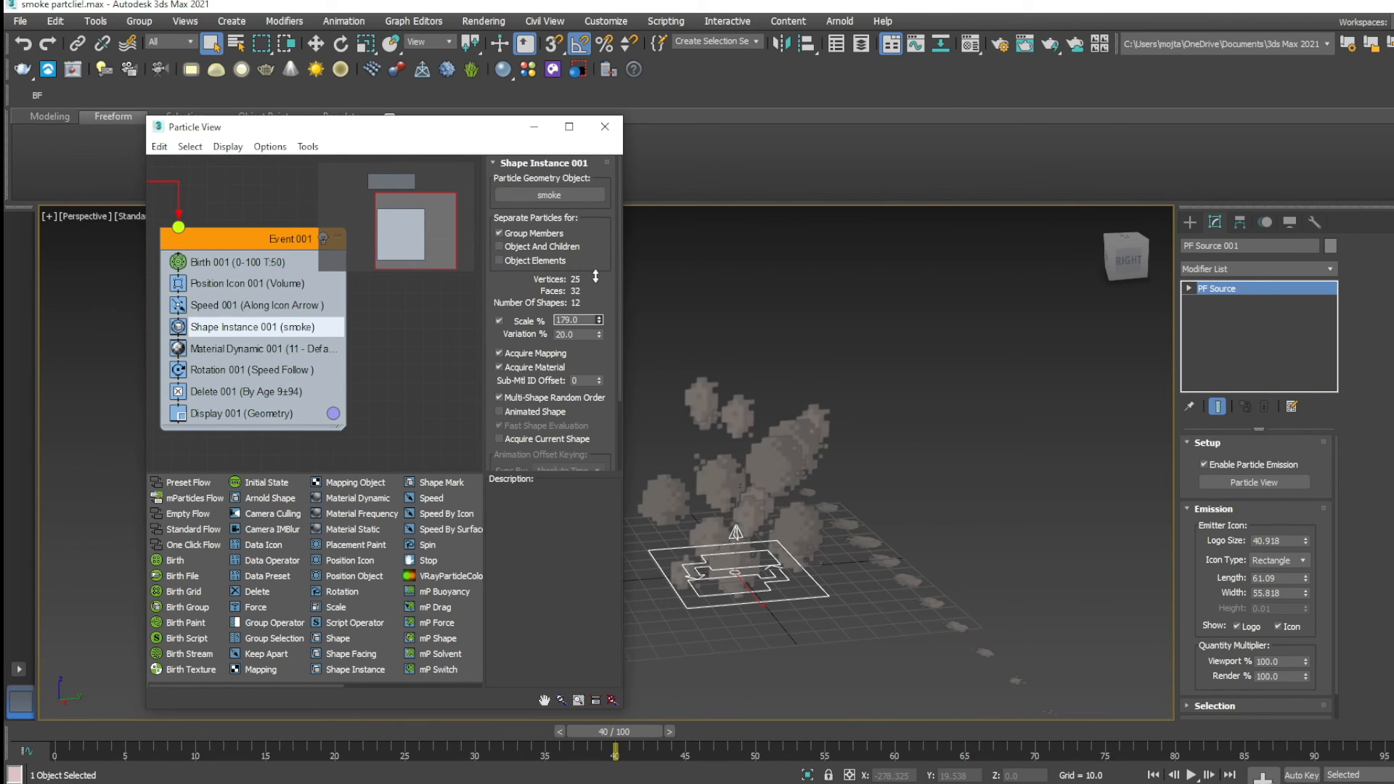
drag(598, 320, 595, 308)
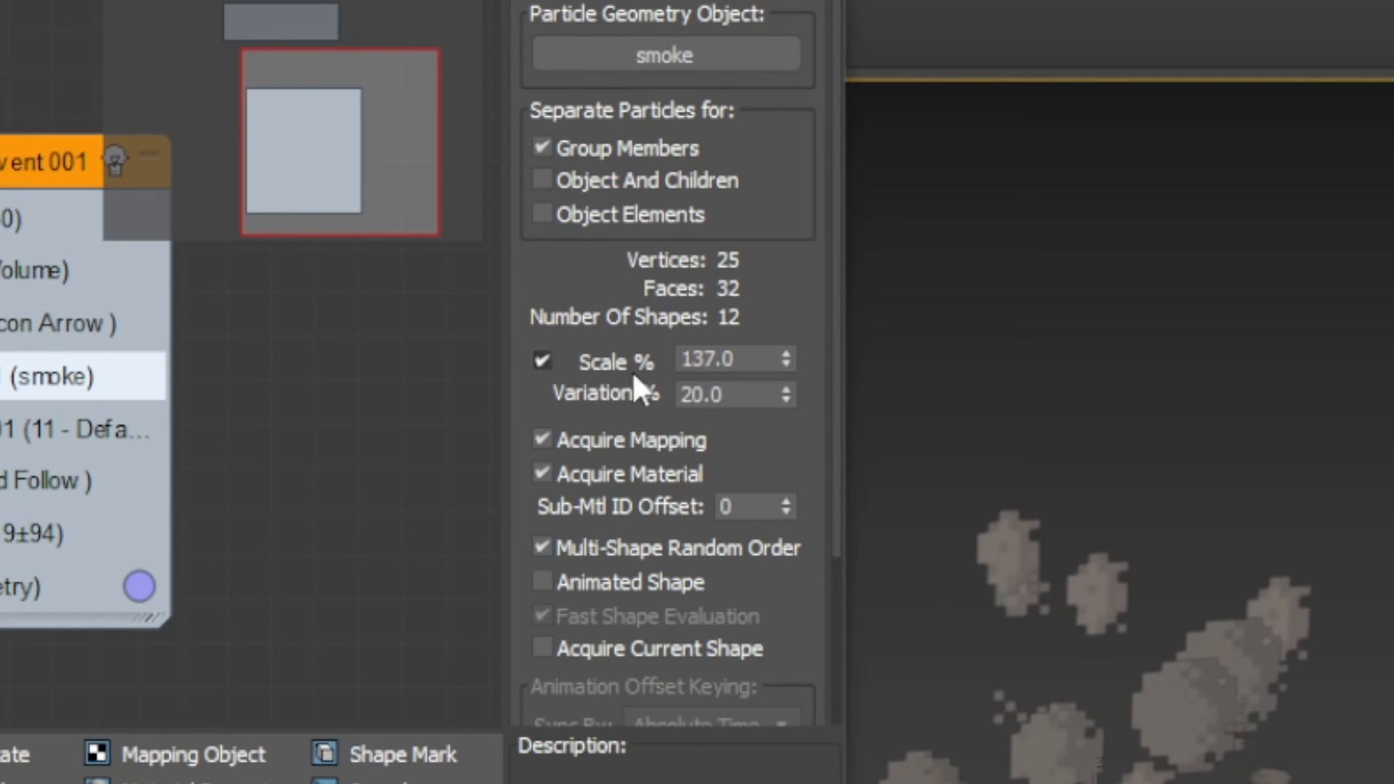
click(786, 354)
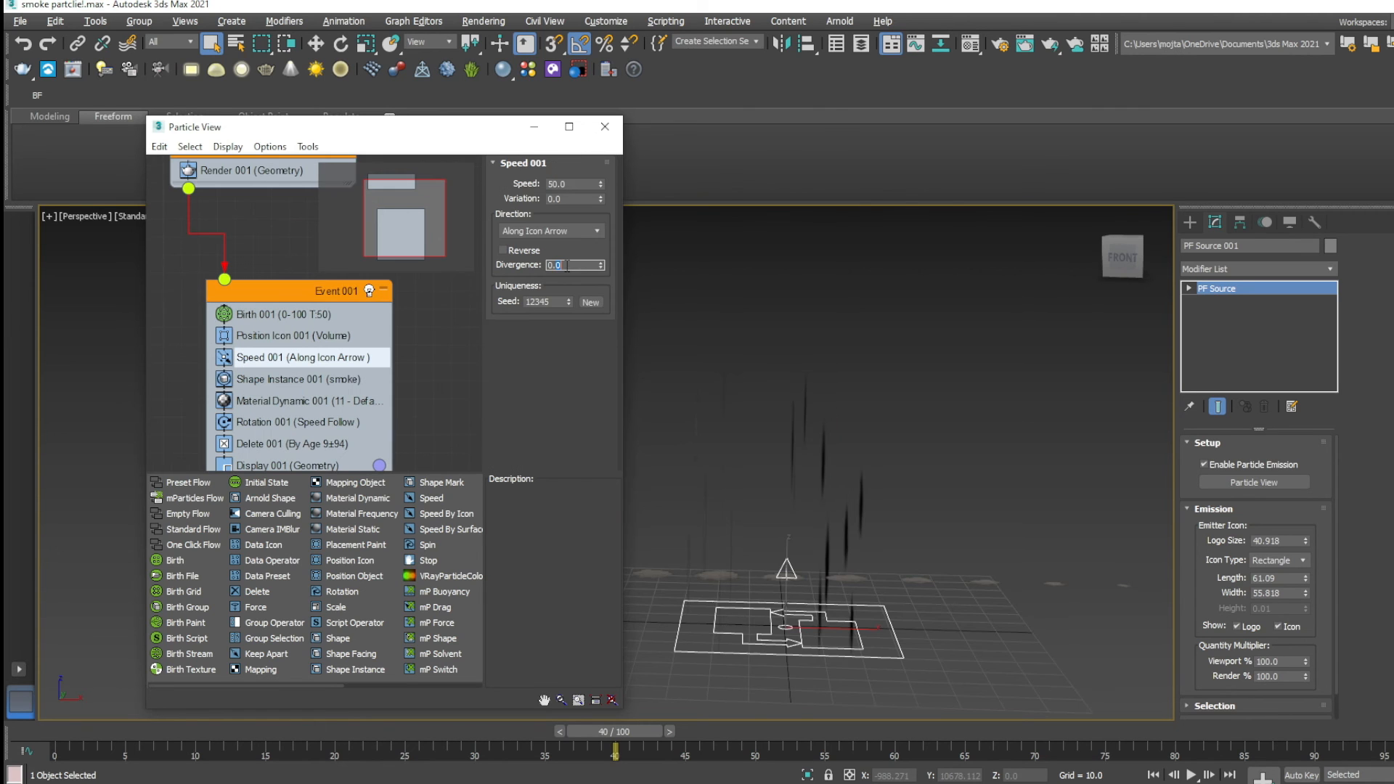
Set the Speed operator's Divergence to 0.5 and render the current view.
text(0.5)
key(Return)
key(shift+q)
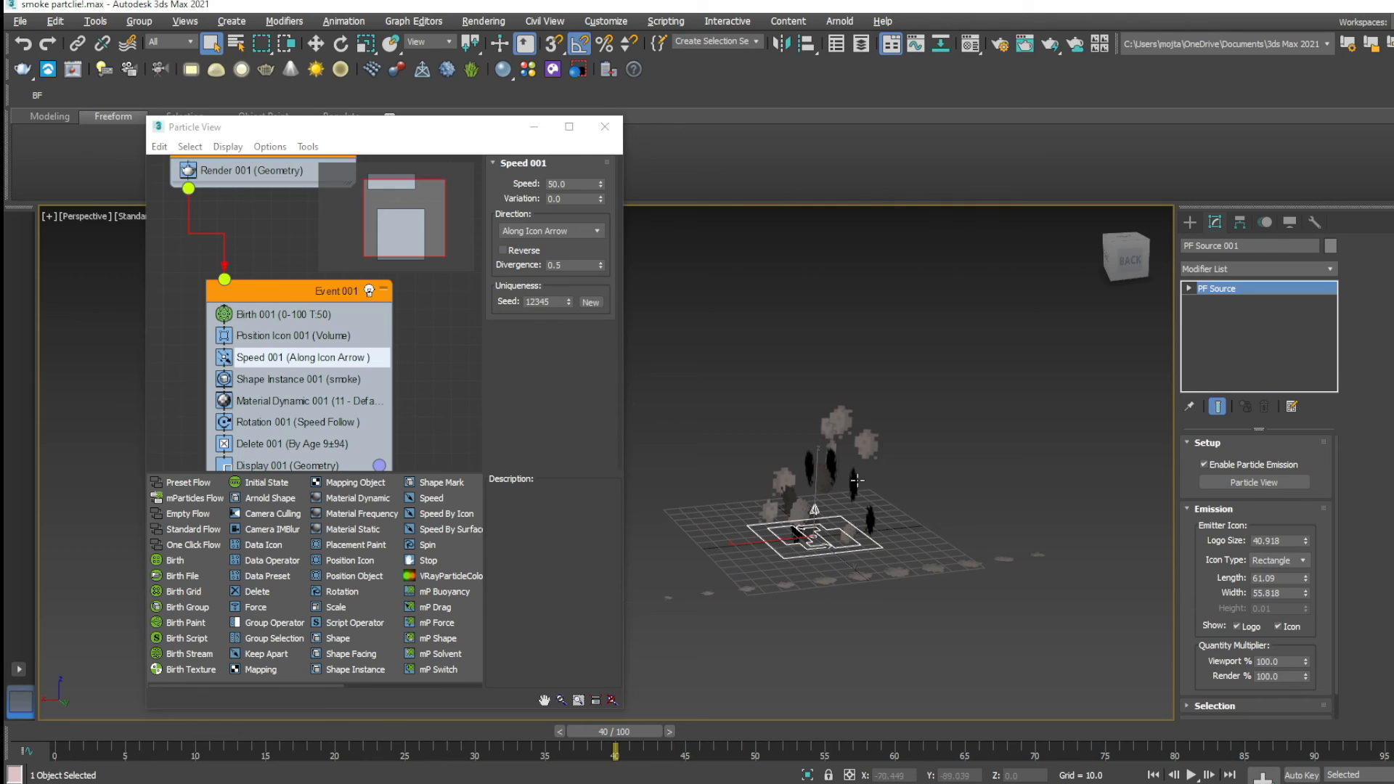
Close the Particle View window and preview the smoke by scrubbing the timeline forward from frame 0.
click(606, 128)
middle_drag(779, 446, 875, 465)
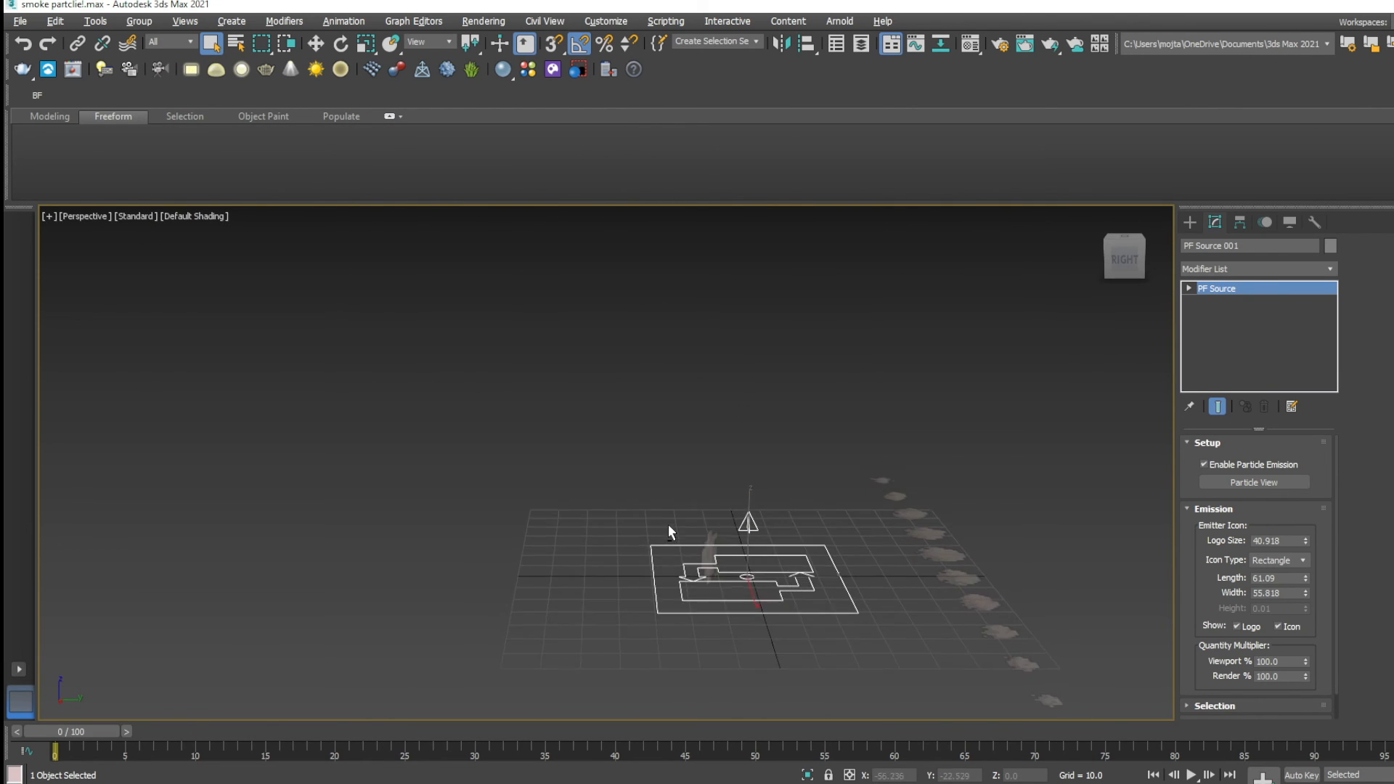
middle_drag(716, 551, 632, 511)
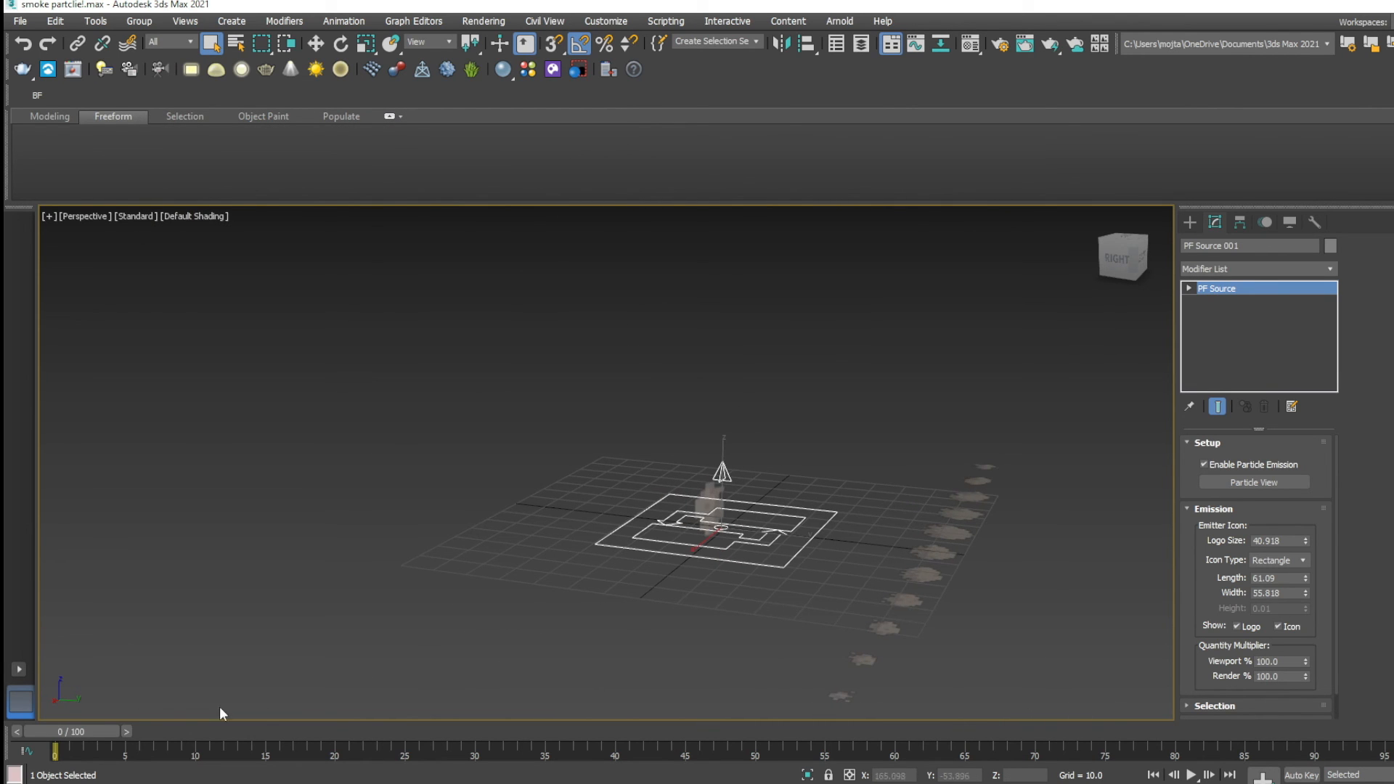
drag(87, 739, 840, 732)
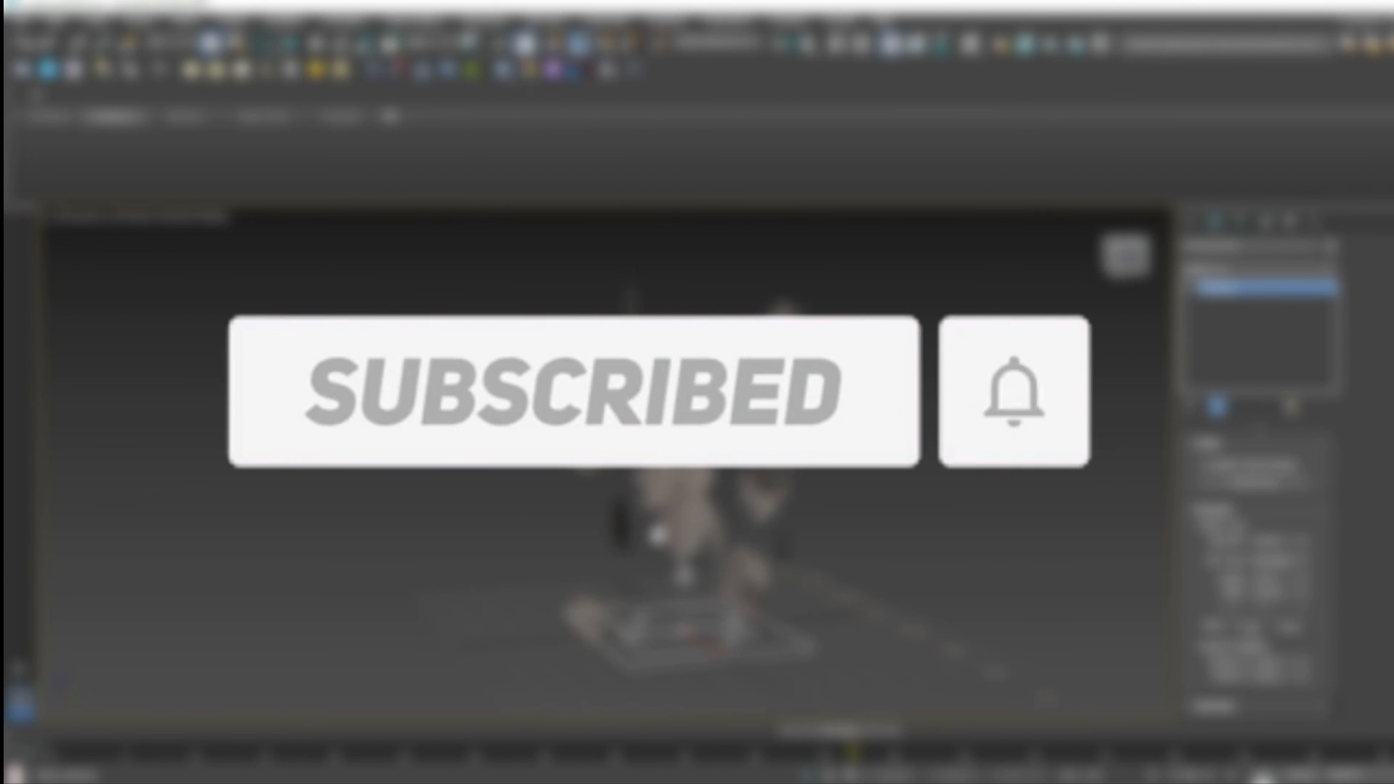